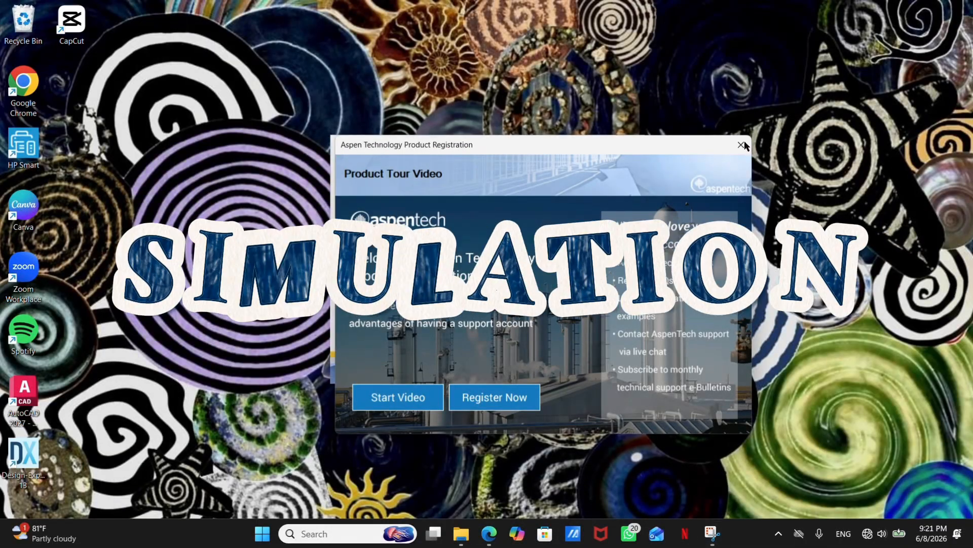
Dismiss the product registration window and create a new blank simulation.
left_click(742, 144)
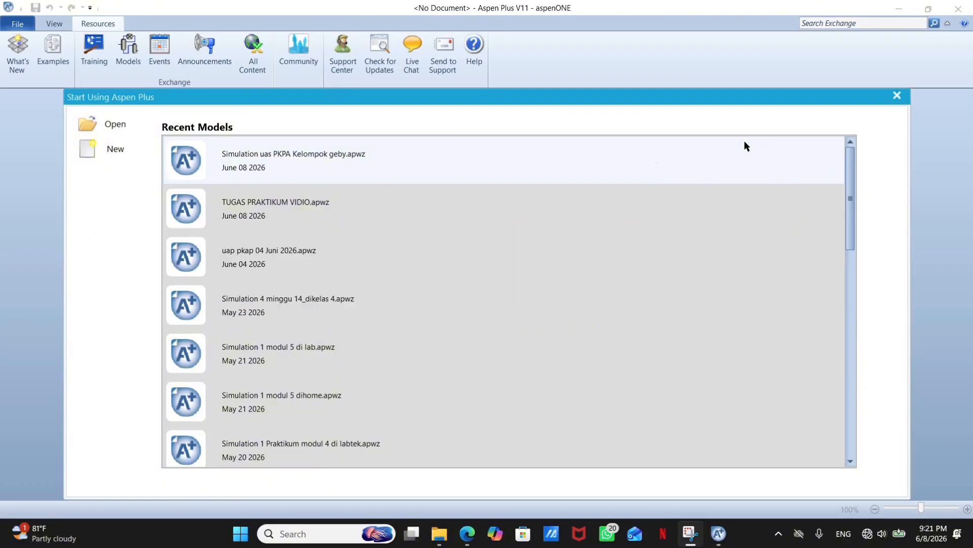
left_click(93, 148)
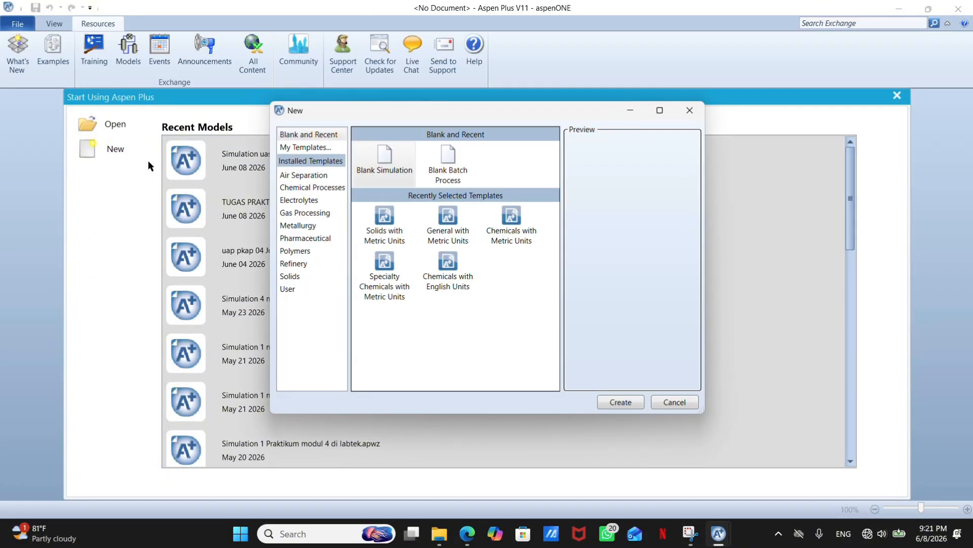
left_click(381, 145)
left_click(622, 402)
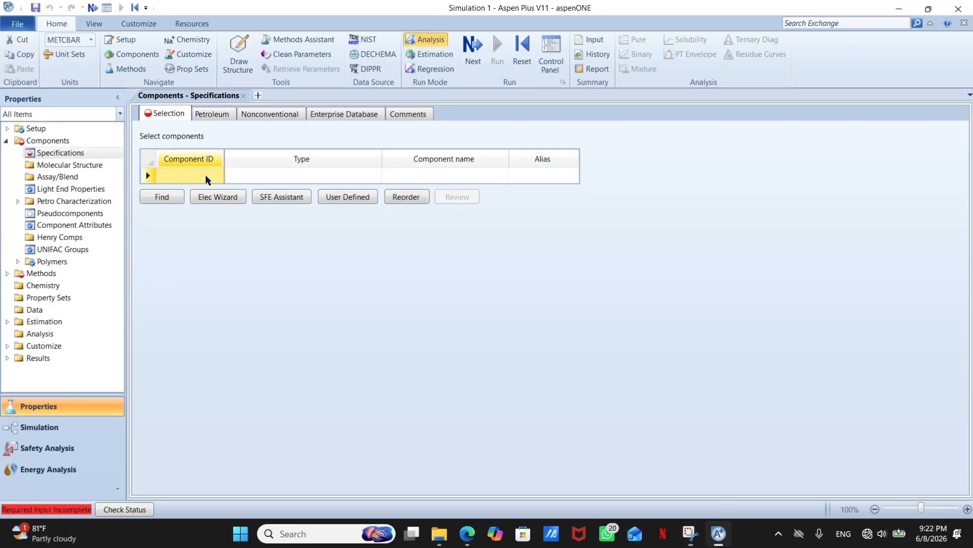
Add acetone as the first component, using the ID ACETONE.
left_click(206, 174)
type("A")
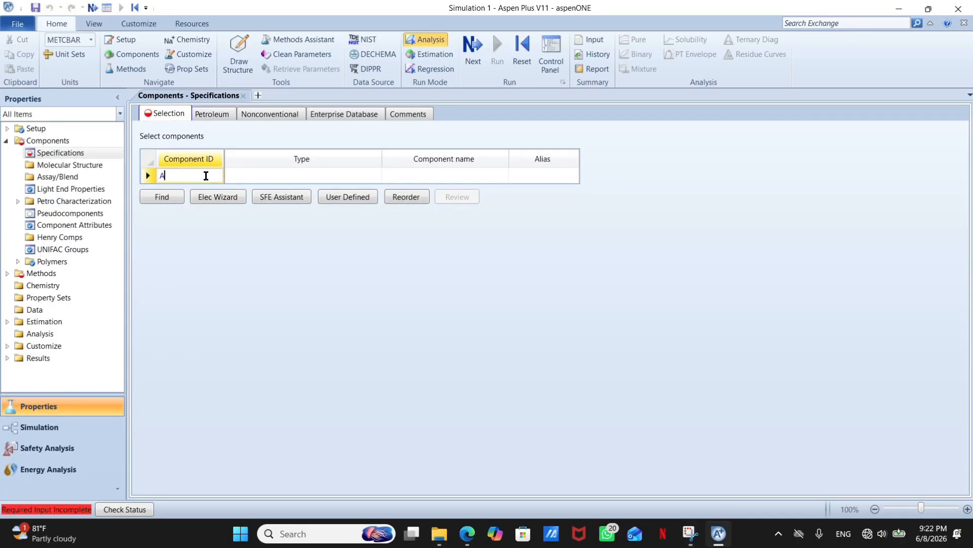
type("CETONE")
key("Return")
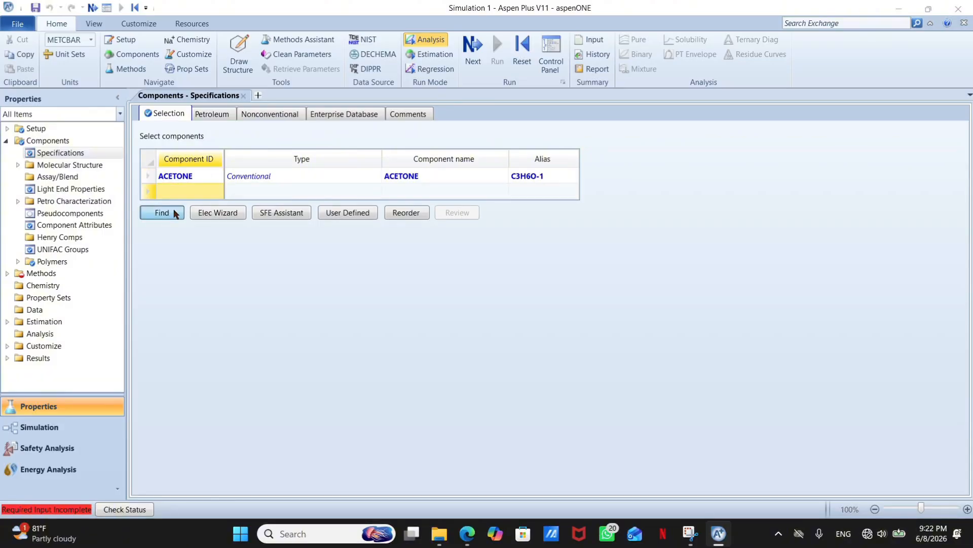
Search the compound databank for n-heptane and add N-HEPTANE to the component list.
left_click(162, 212)
type("n")
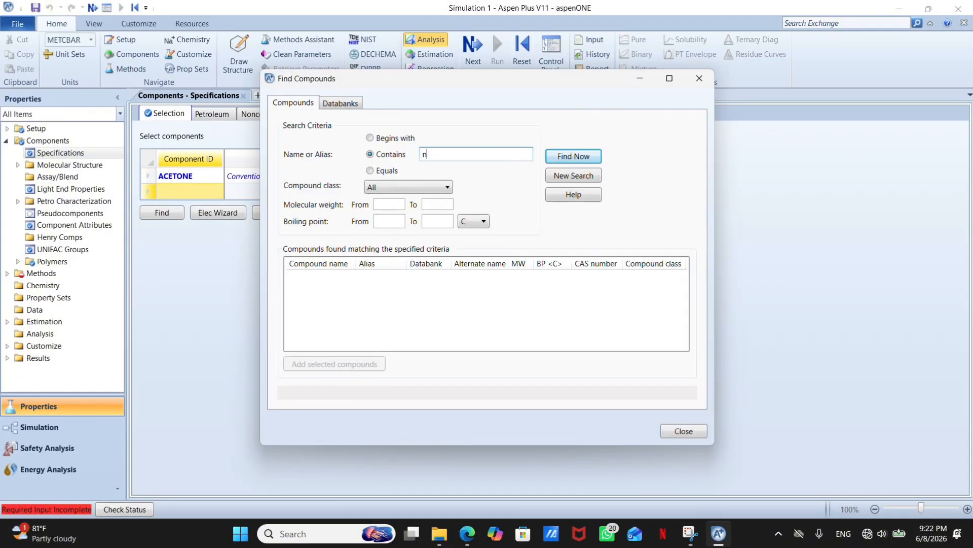
type("-heptane")
key("Return")
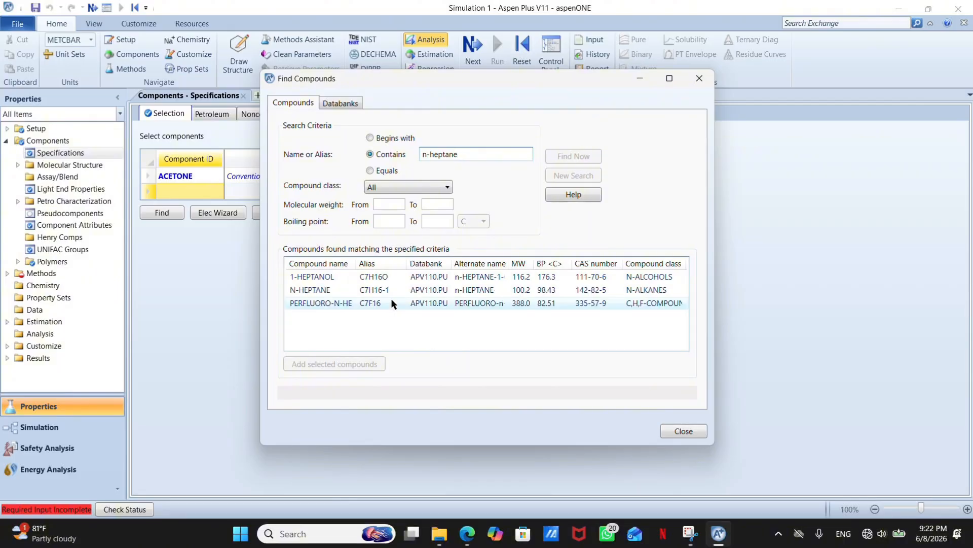
left_click(357, 290)
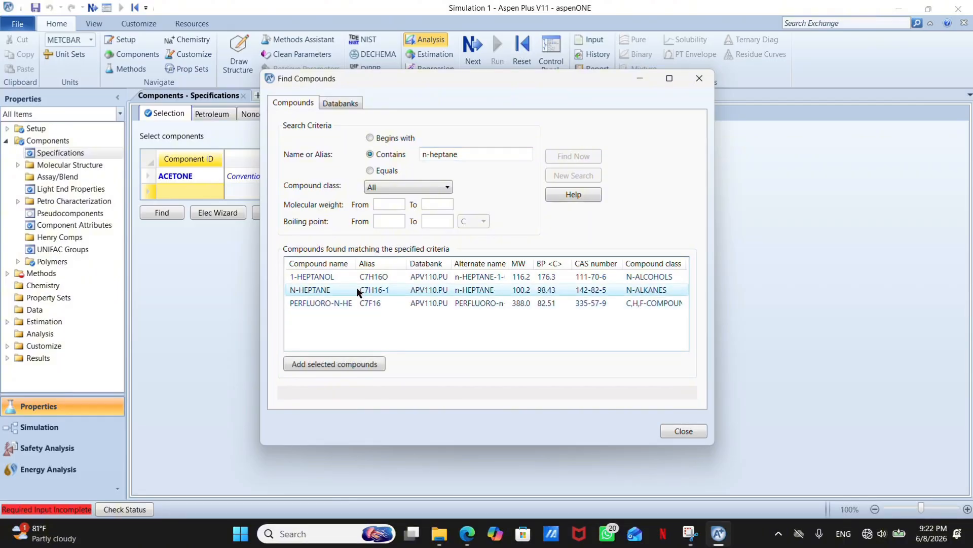
left_click(363, 369)
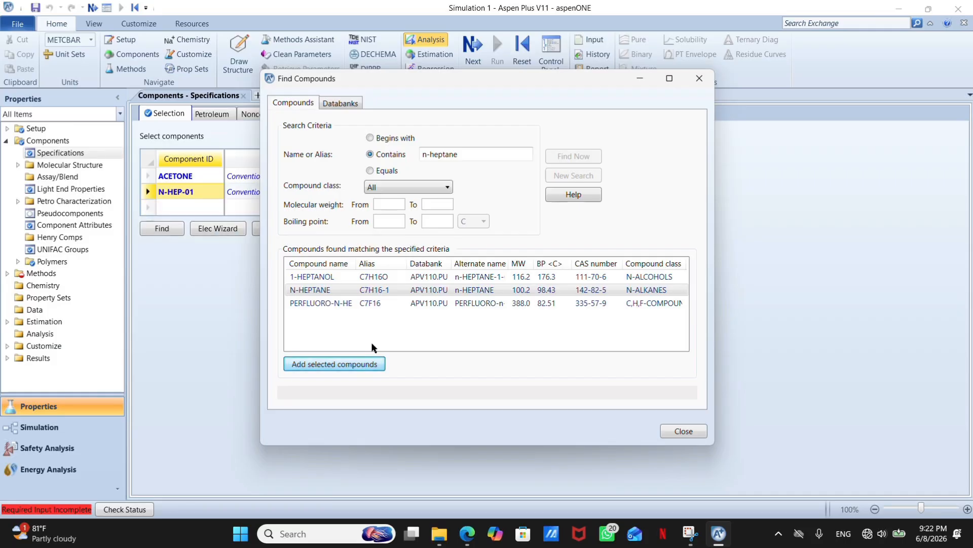
left_click(698, 79)
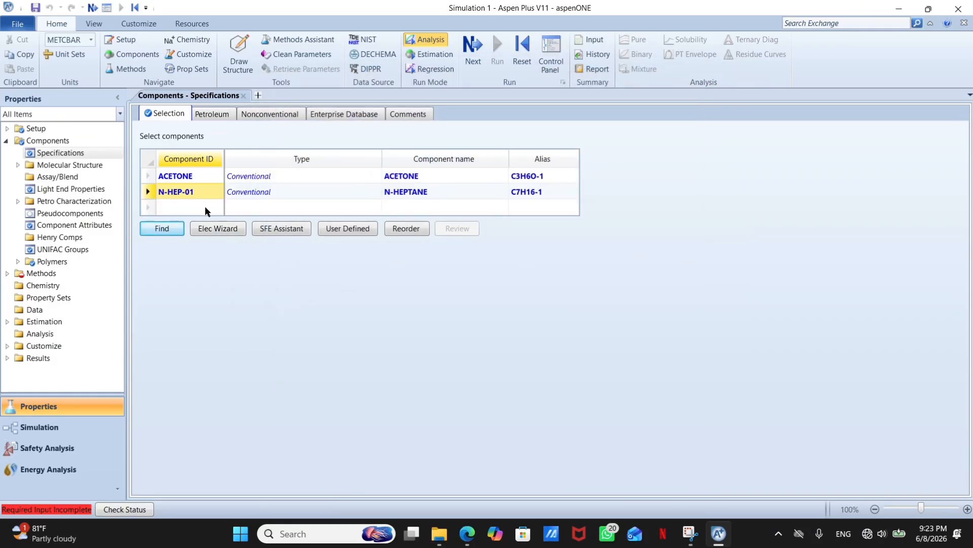
Search the compound databank for butyl-propionate and add N-BUTYL-PROPIONATE as the third component.
left_click(178, 209)
left_click(172, 224)
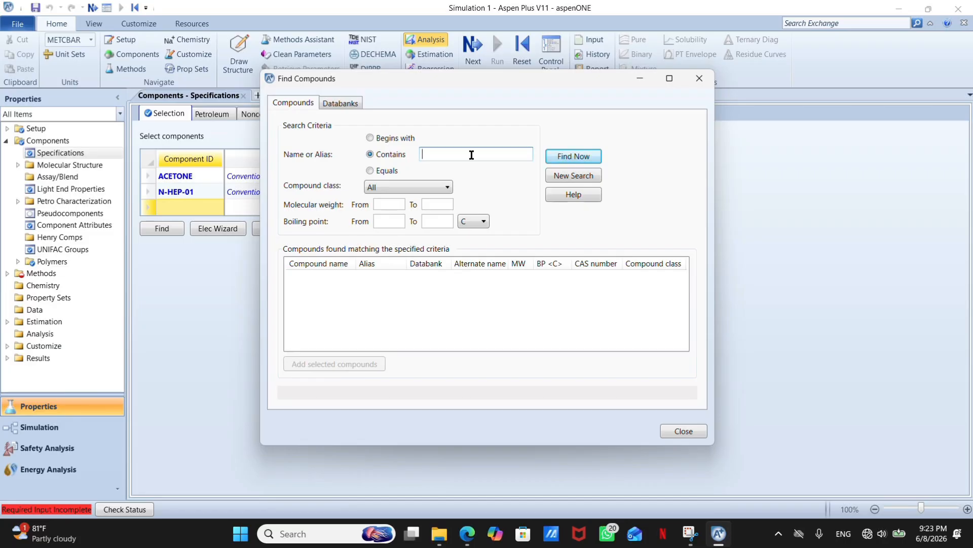
left_click(415, 25)
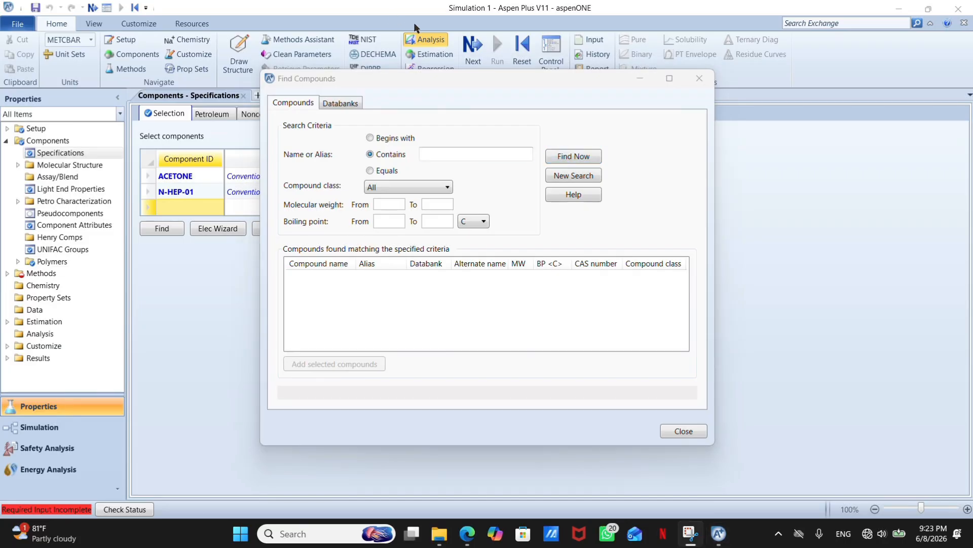
left_click(512, 155)
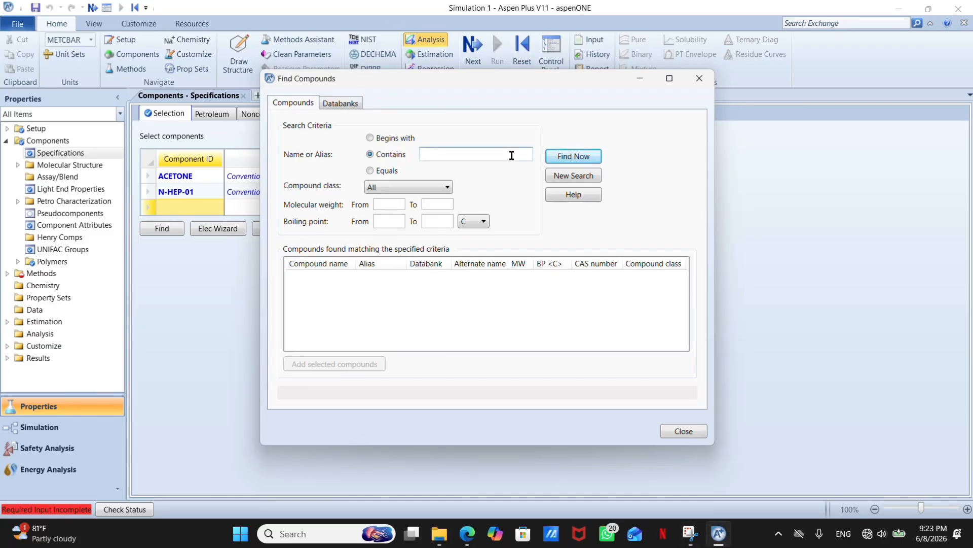
type("butyl--propionate")
key("Return")
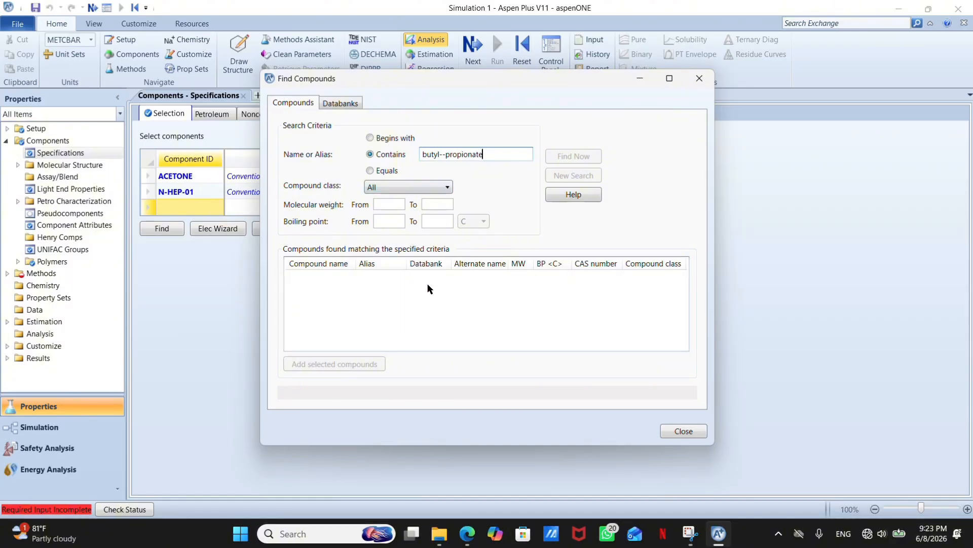
left_click(444, 154)
key("BackSpace")
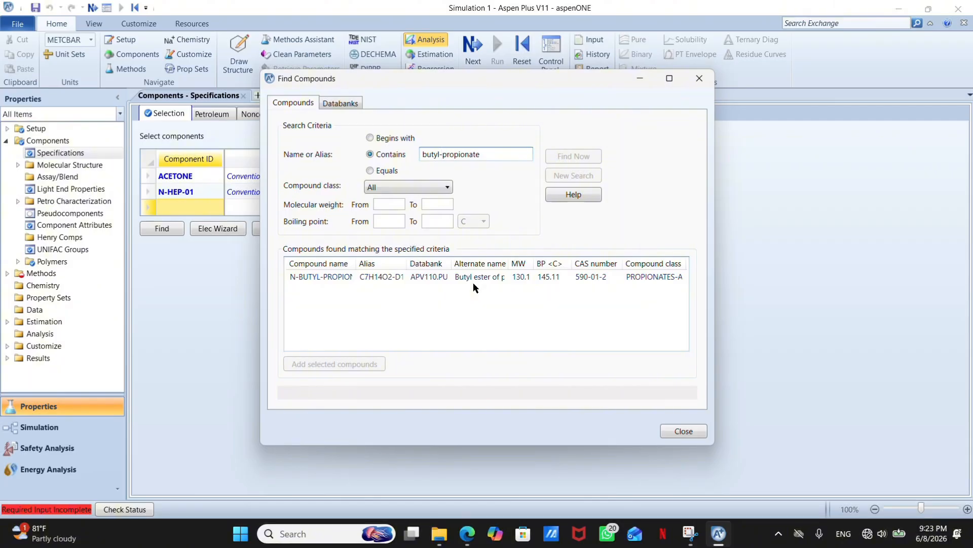
left_click(473, 282)
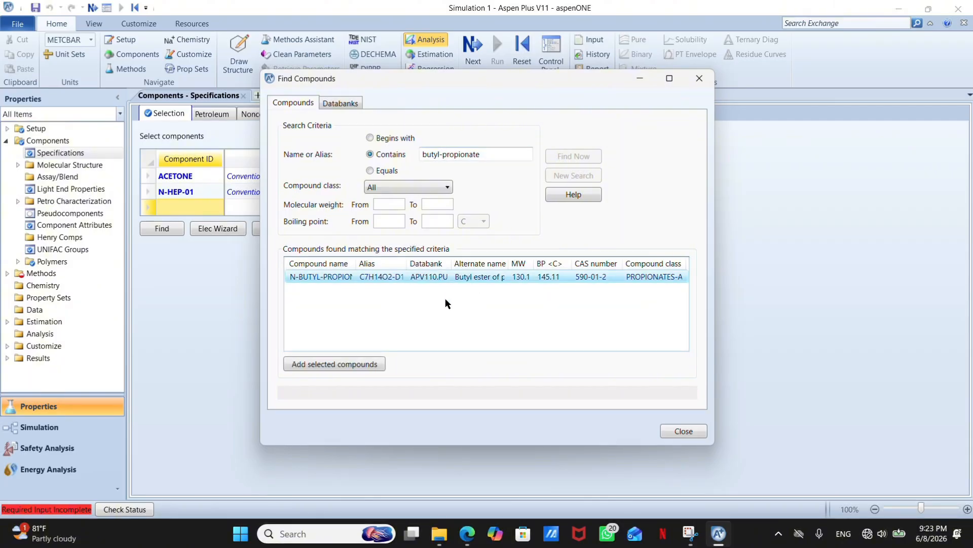
left_click(374, 366)
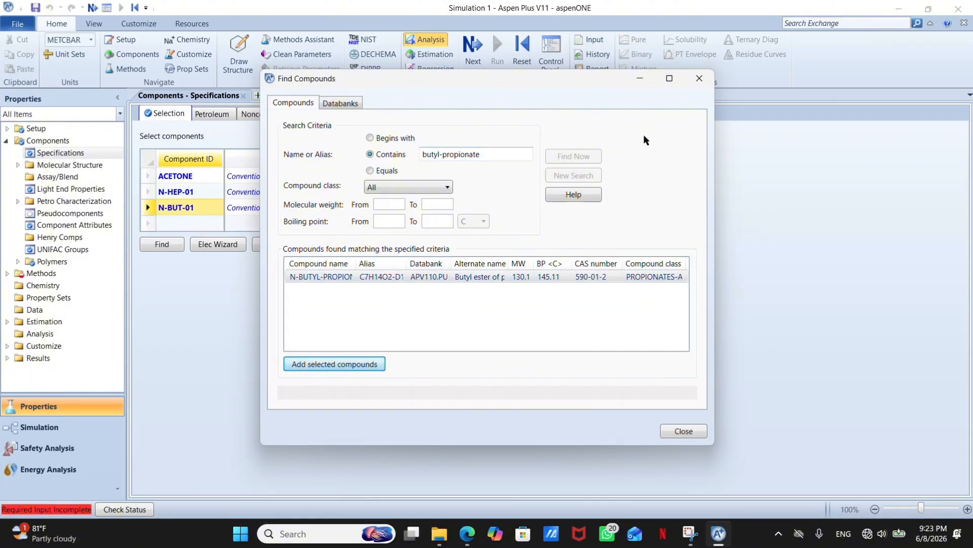
left_click(699, 78)
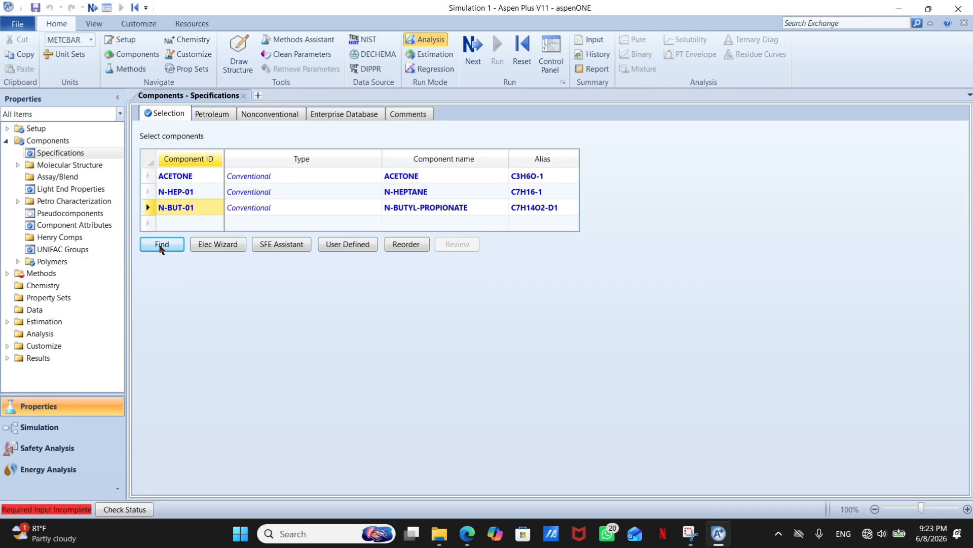
Continue to the property method specifications and choose UNIQUAC as the method.
left_click(93, 9)
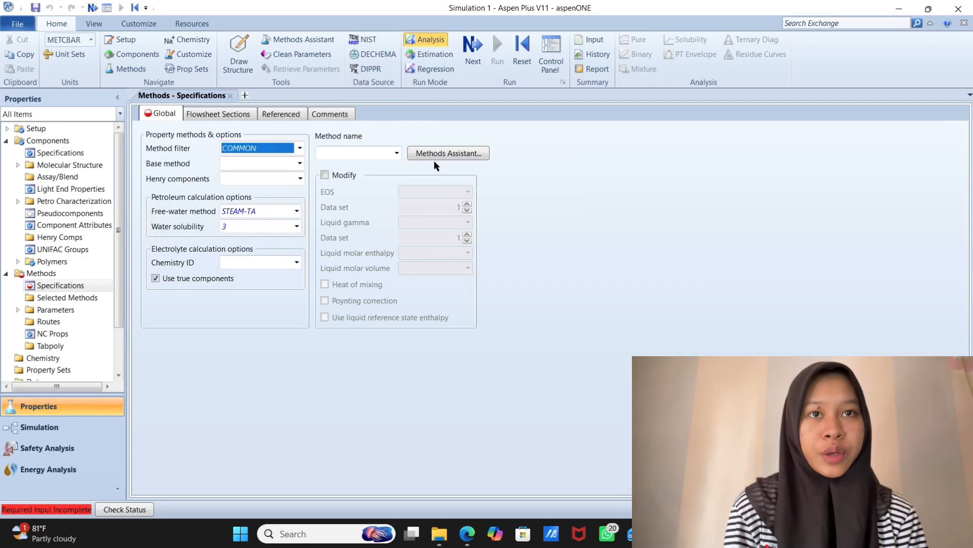
left_click(397, 153)
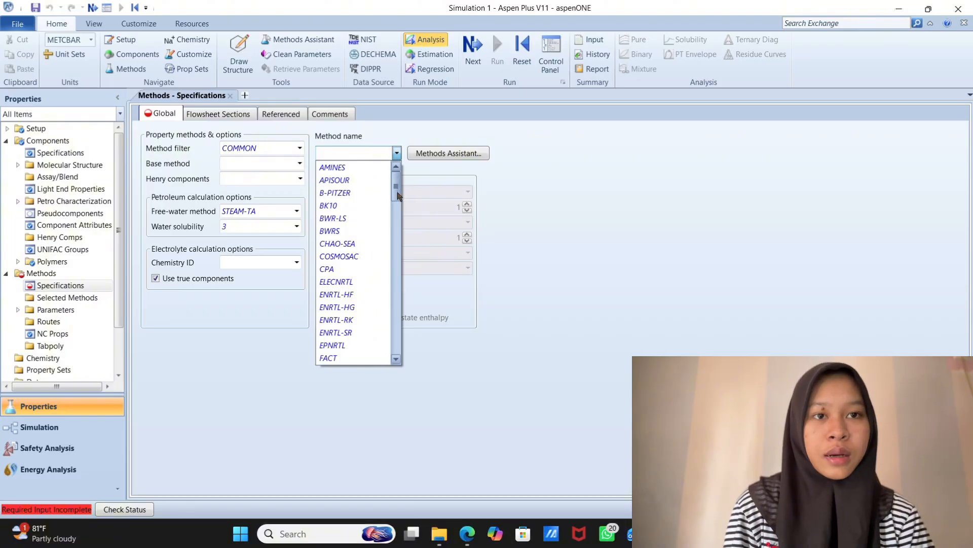
left_click_drag(400, 192, 403, 321)
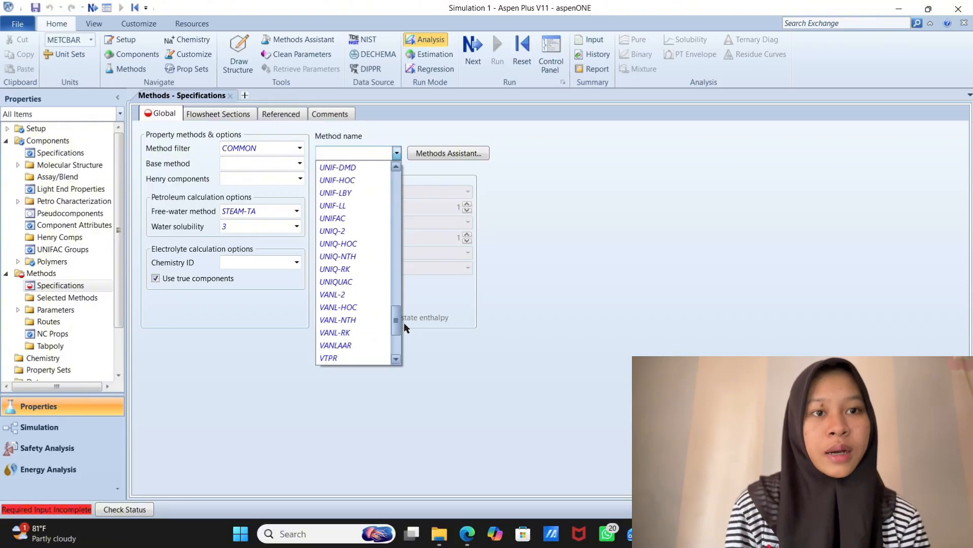
left_click(377, 281)
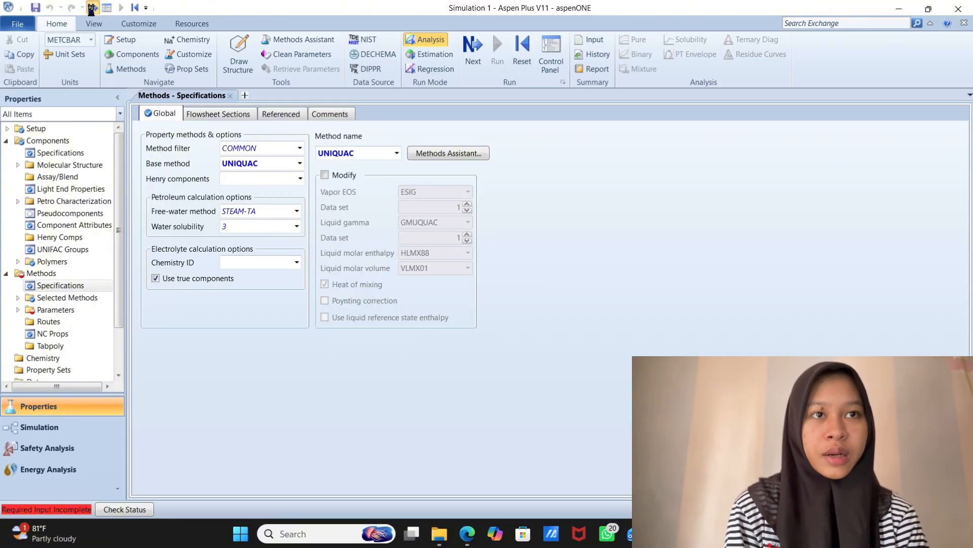
Enable UNIFAC estimation for the UNIQUAC binary interaction parameters and run the property analysis and setup.
left_click(91, 9)
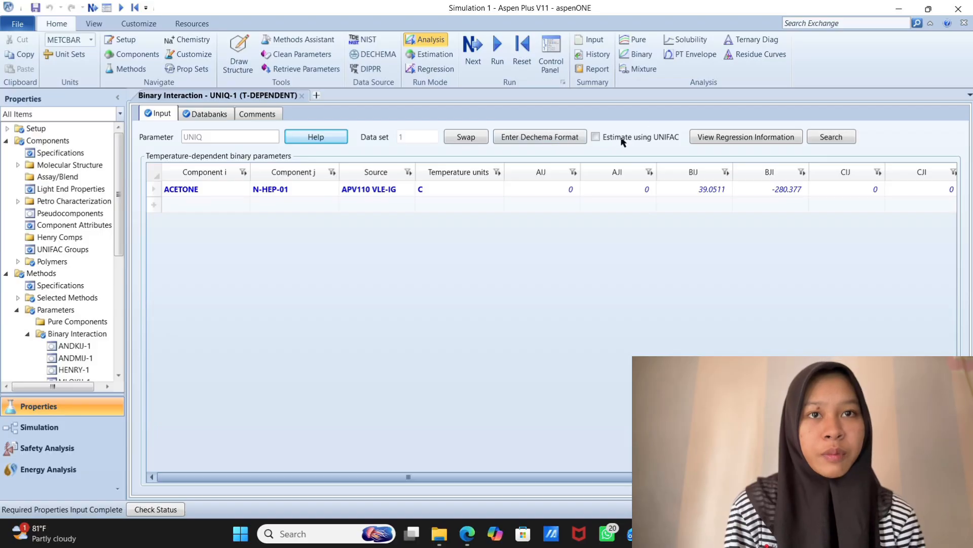
left_click(596, 137)
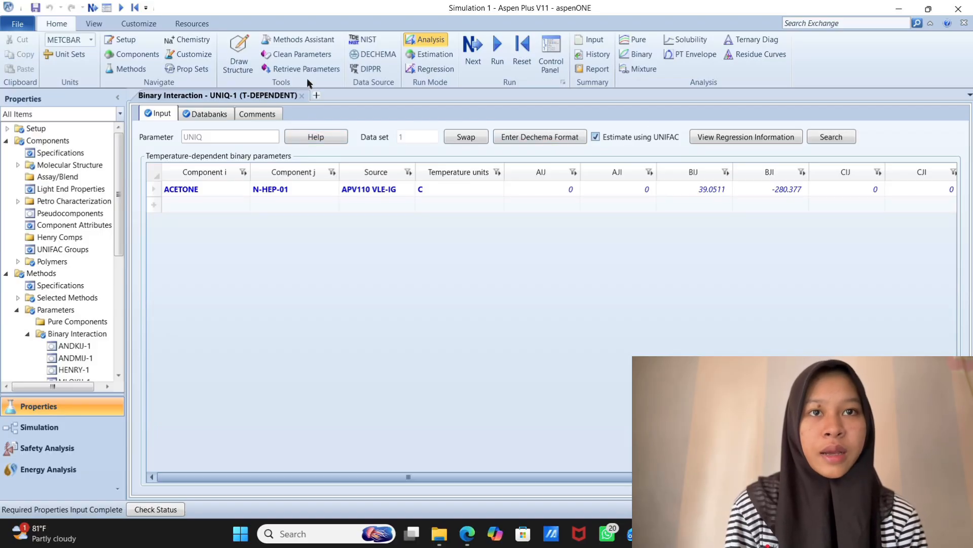
left_click(92, 9)
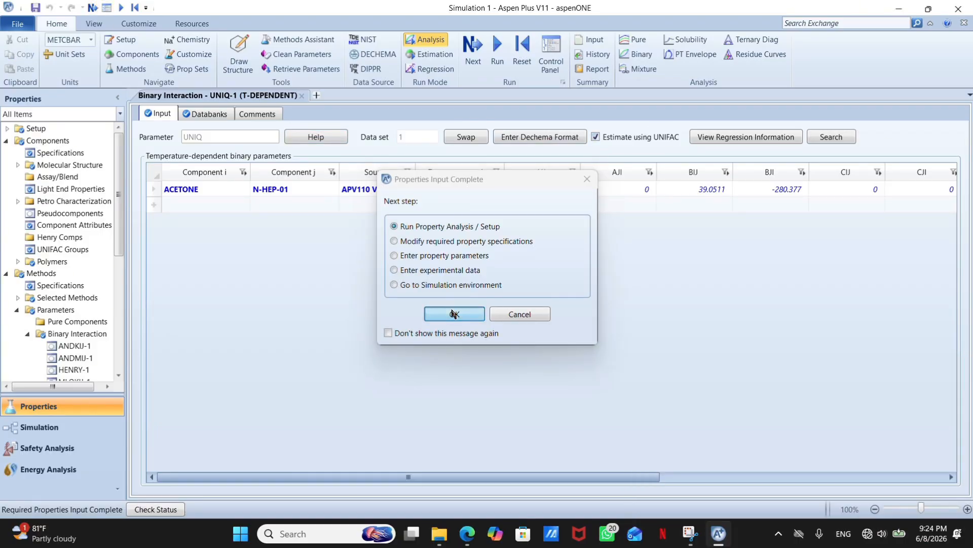
left_click(452, 312)
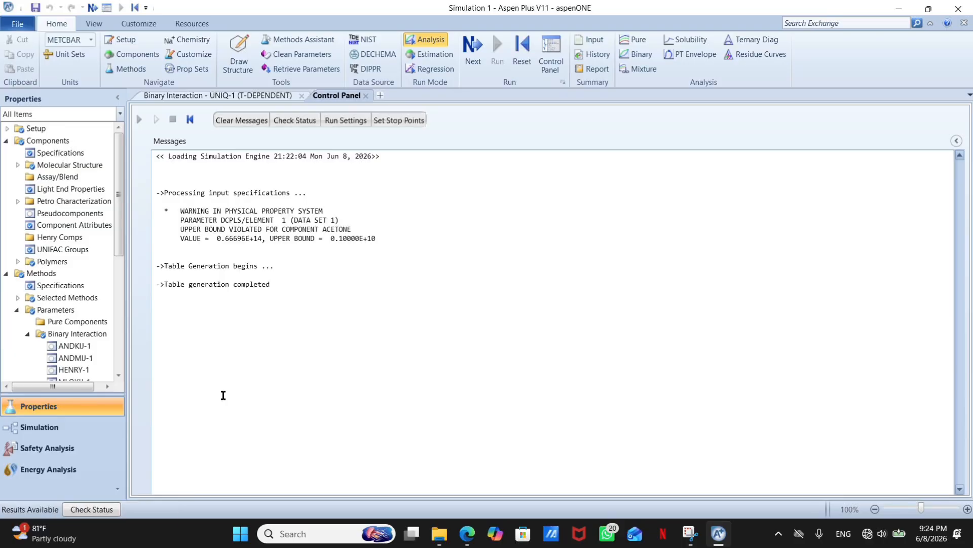
Go to the simulation environment and place two RadFrac columns on the flowsheet, the second lower and to the right of the first.
left_click(87, 435)
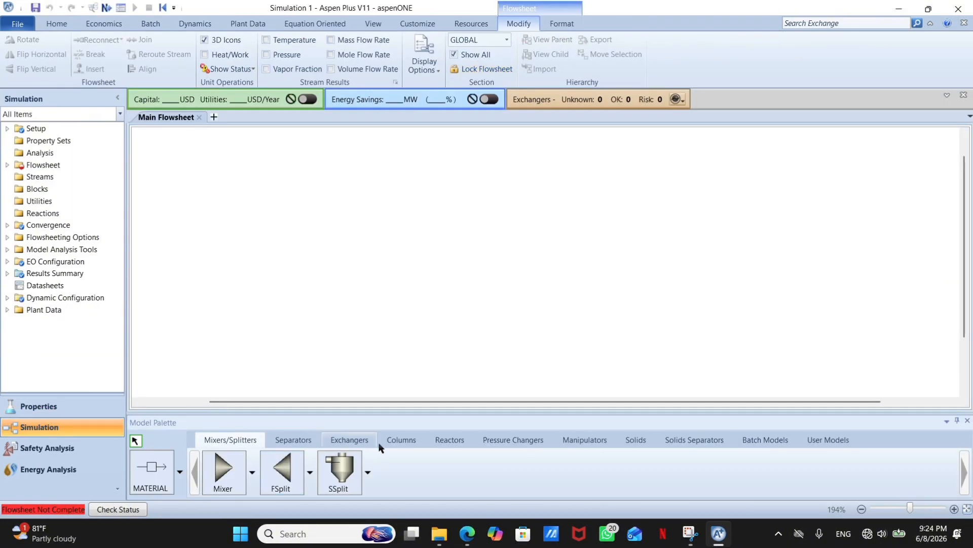
left_click(431, 440)
left_click(400, 441)
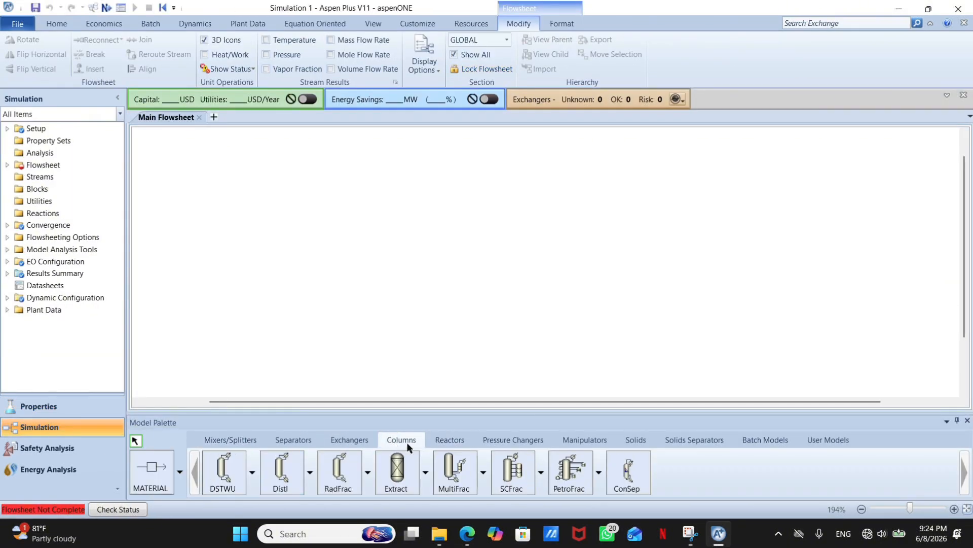
left_click(348, 469)
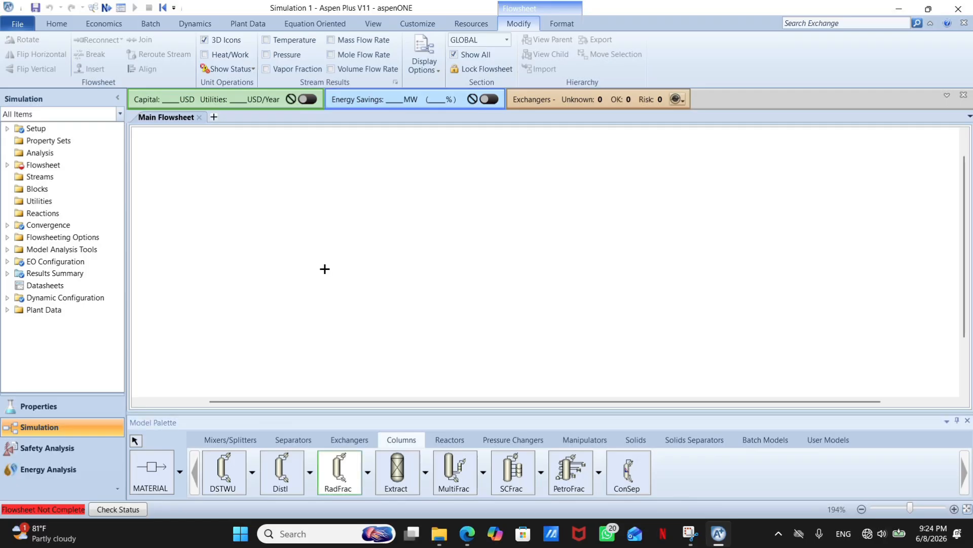
left_click(325, 268)
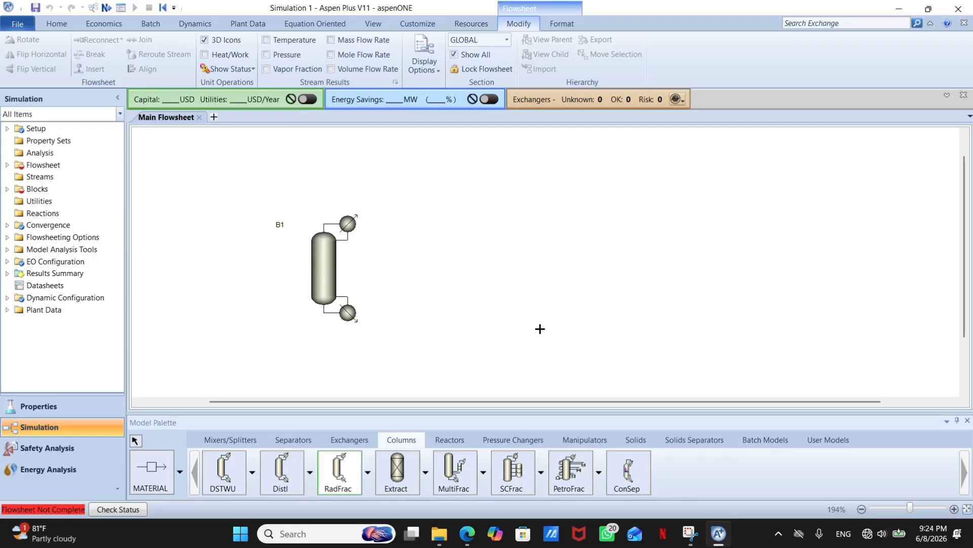
left_click(474, 332)
Place a Heater block on the flowsheet to the lower right of the second column.
left_click(449, 440)
left_click(349, 440)
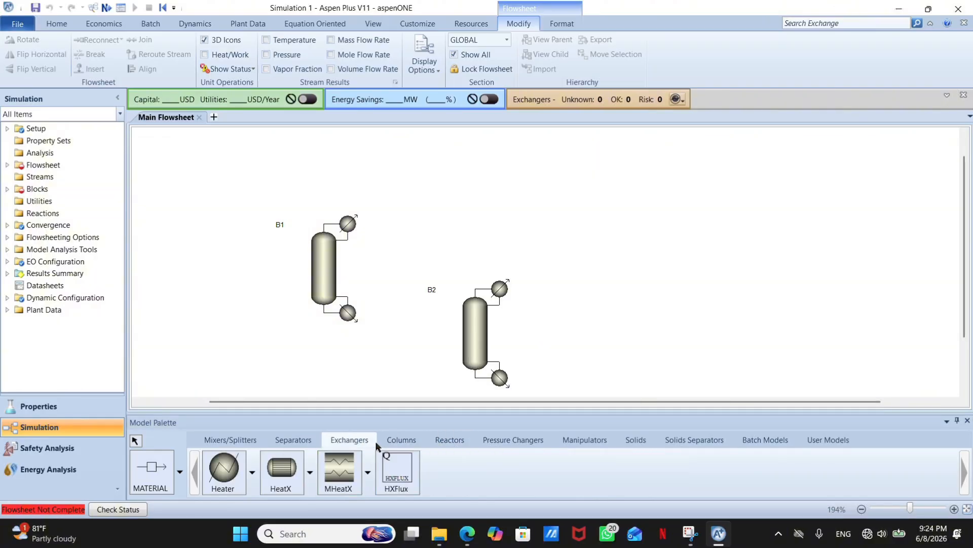
left_click(223, 469)
left_click(605, 371)
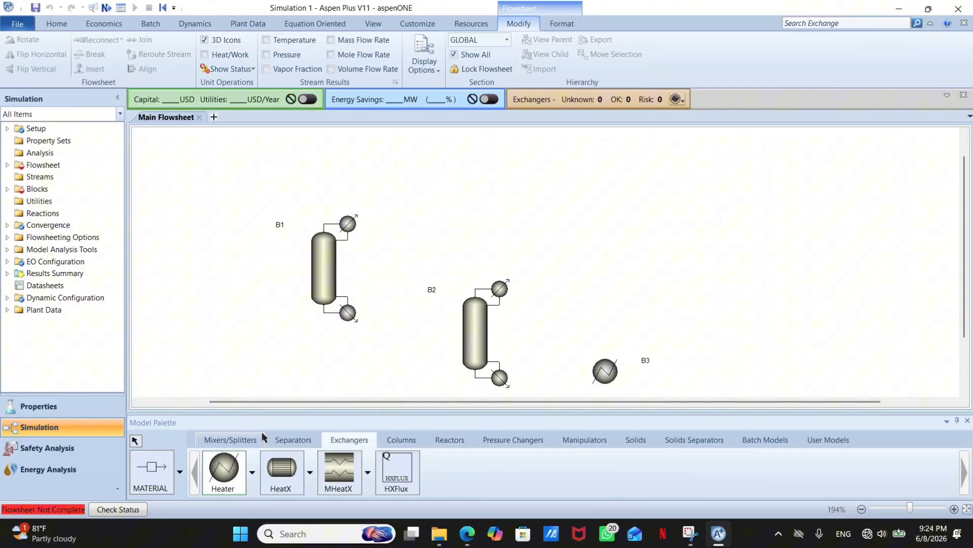
Shift both RadFrac columns and the heater slightly up and to the left on the flowsheet.
left_click(134, 443)
left_click_drag(334, 289, 324, 263)
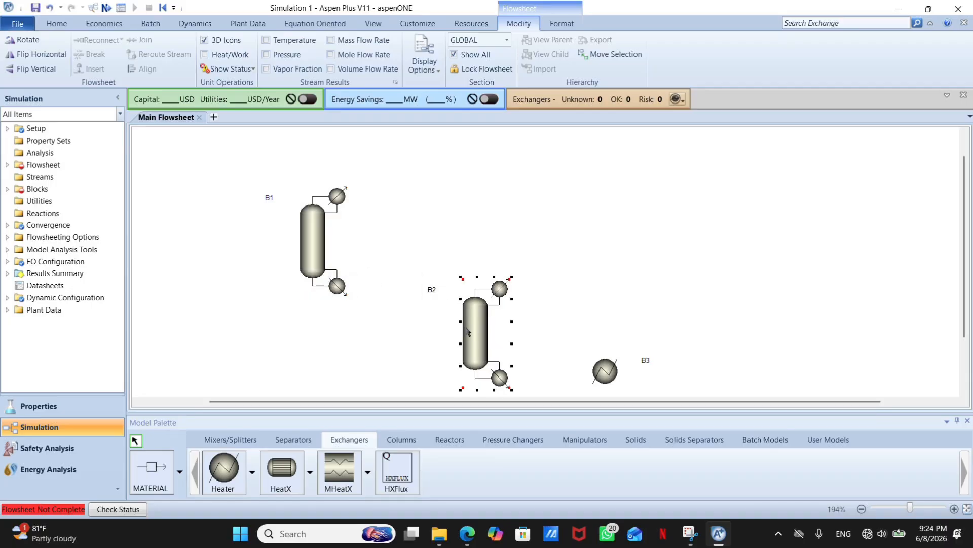
left_click_drag(469, 327, 447, 311)
left_click_drag(615, 378, 610, 367)
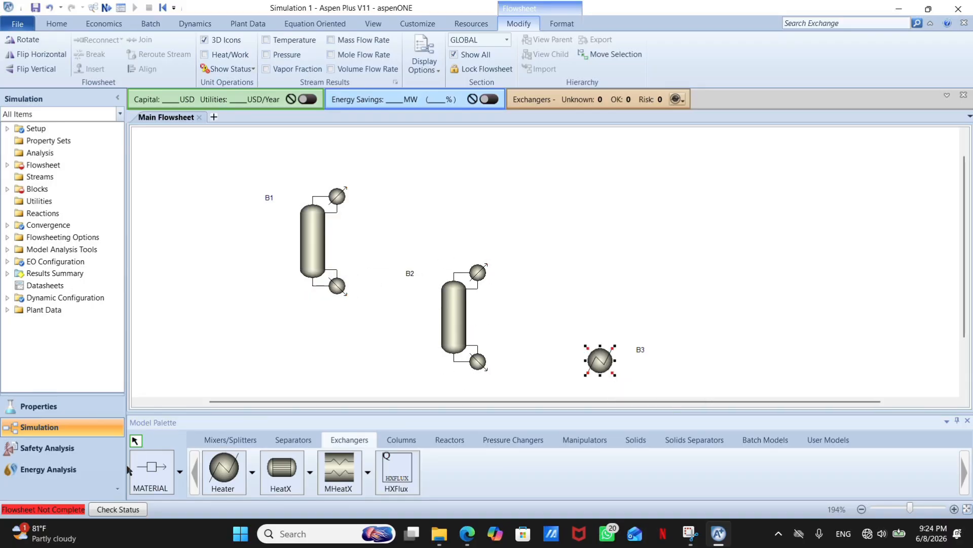
Add a material feed stream entering the first RadFrac column from its left side.
left_click(150, 471)
left_click(298, 241)
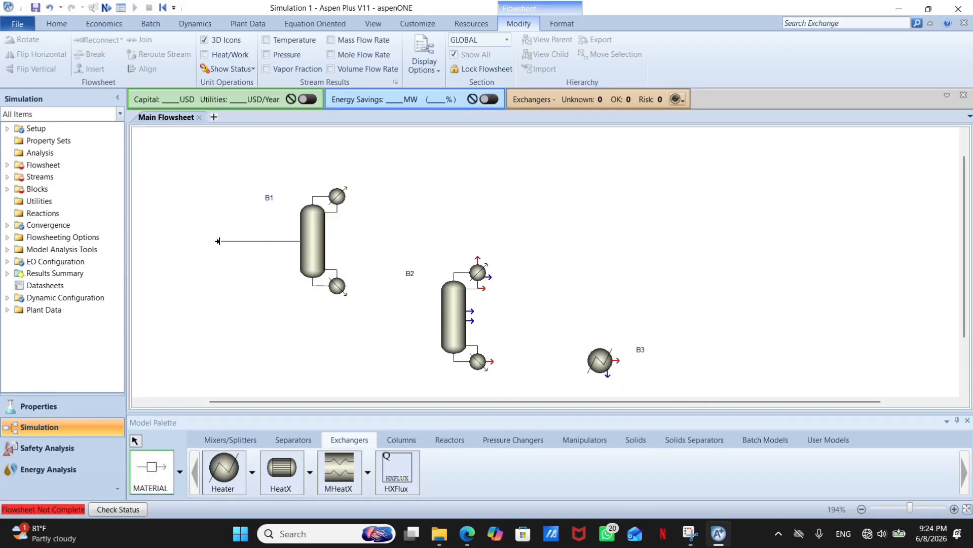
left_click(218, 241)
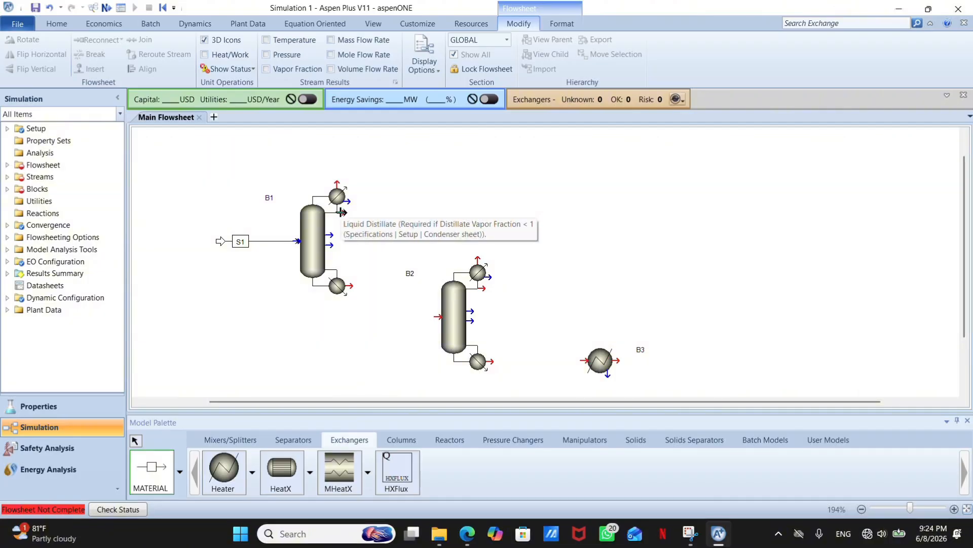
Connect the first column's bottoms to the second column's feed, and the second column's bottoms to the heater inlet.
left_click(349, 285)
left_click(438, 317)
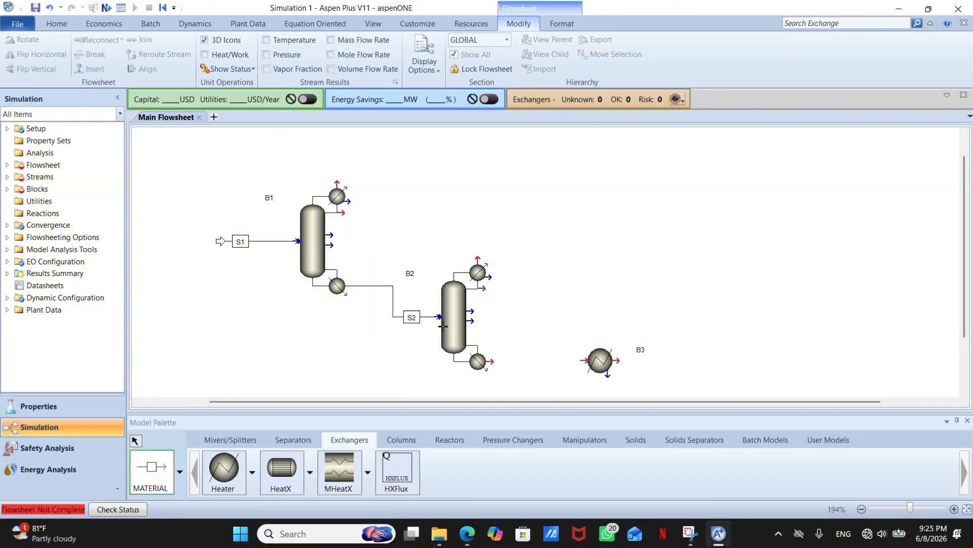
left_click(493, 360)
left_click(579, 359)
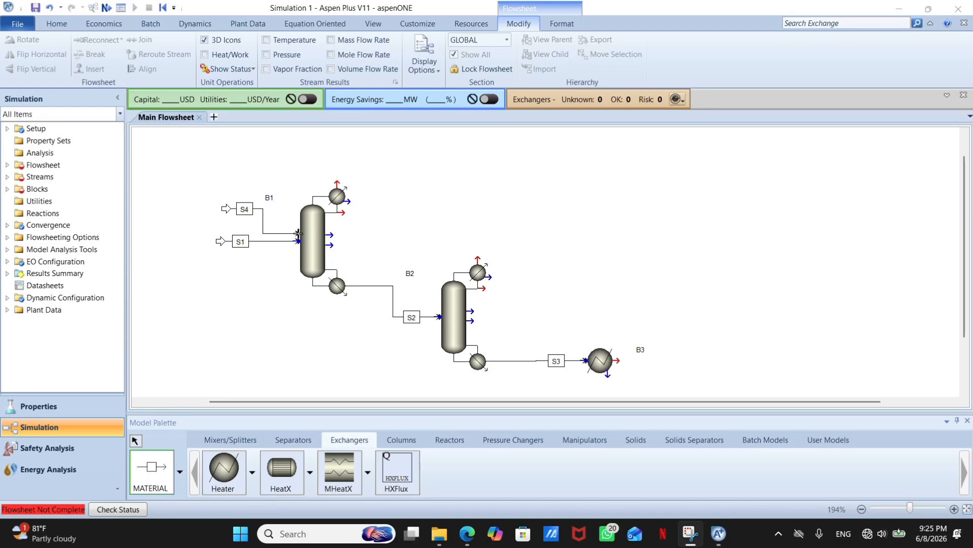
Connect a second material feed stream to the first column, above the existing feed.
left_click(295, 229)
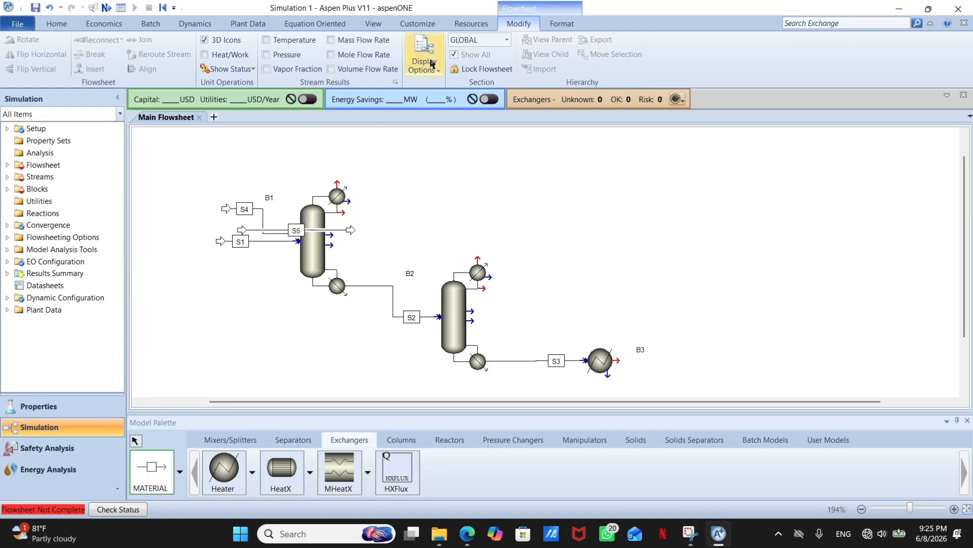
key("Escape")
Add liquid distillate product streams to both RadFrac columns.
left_click(152, 457)
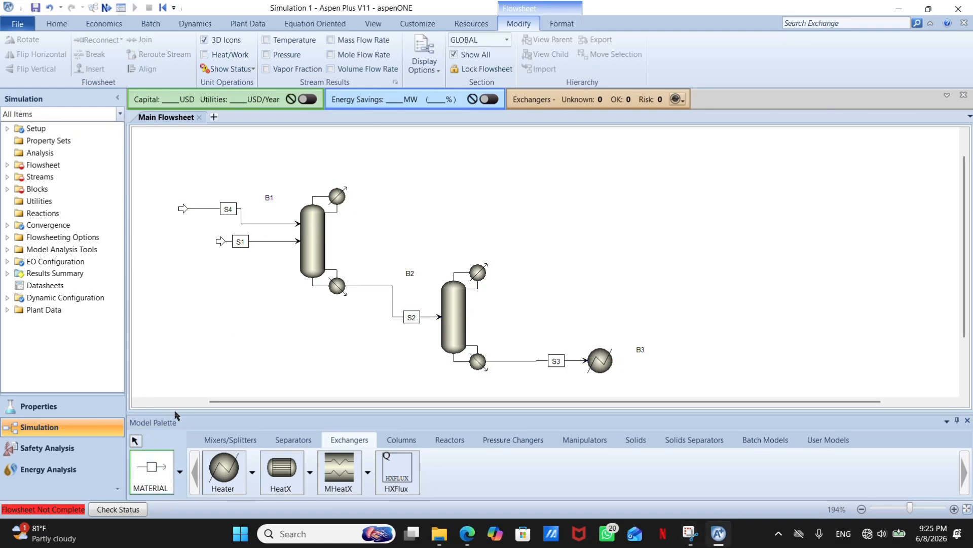
left_click(343, 213)
left_click(415, 213)
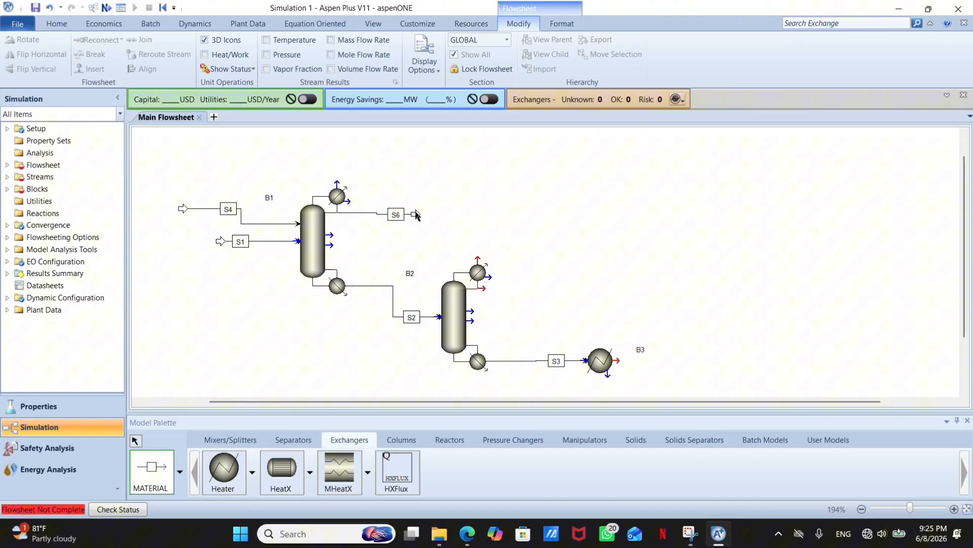
left_click(484, 287)
left_click(568, 290)
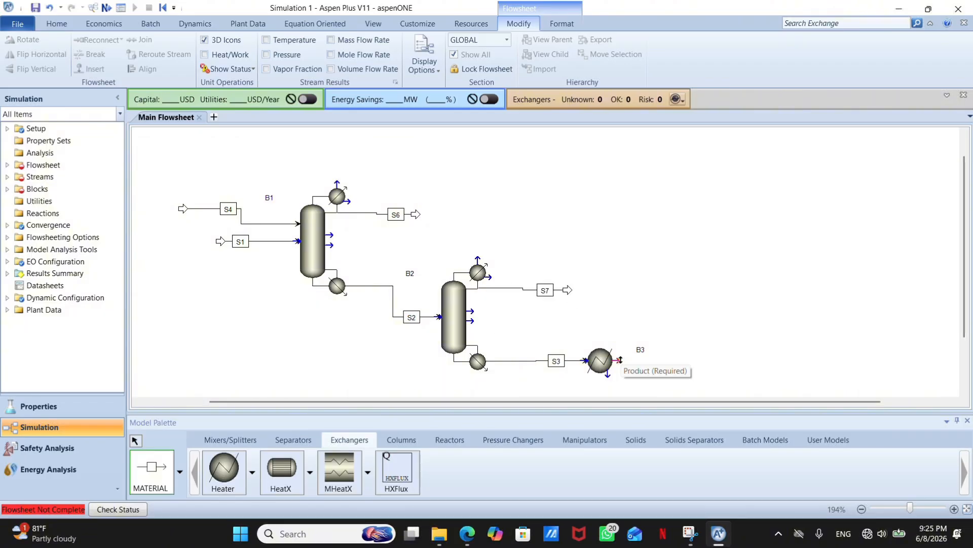
Add a material product stream at the heater outlet.
left_click(620, 360)
left_click(665, 360)
key("Escape")
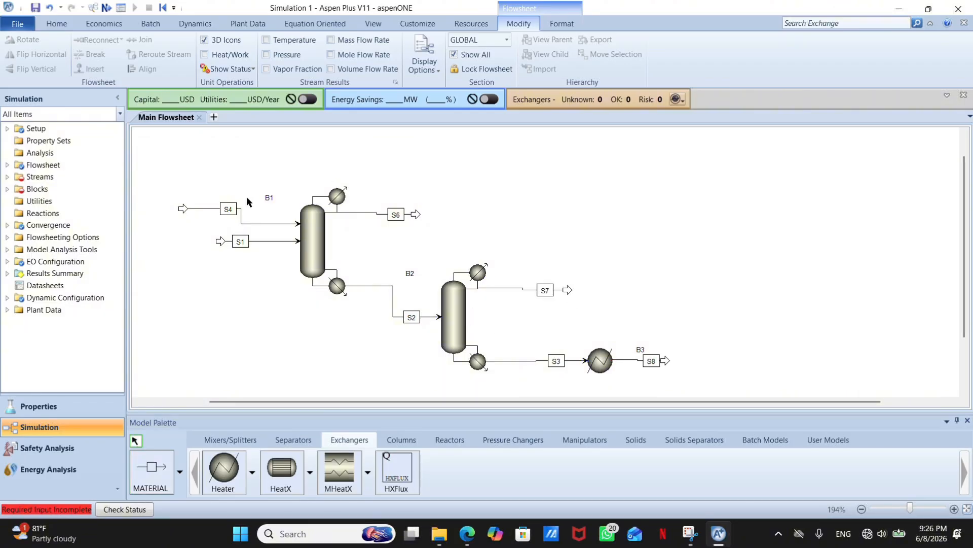
Rename the first column's upper feed stream to SOLVENT and the first column to ED-COL.
left_click(228, 209)
left_click(228, 210)
type("SOLVENT")
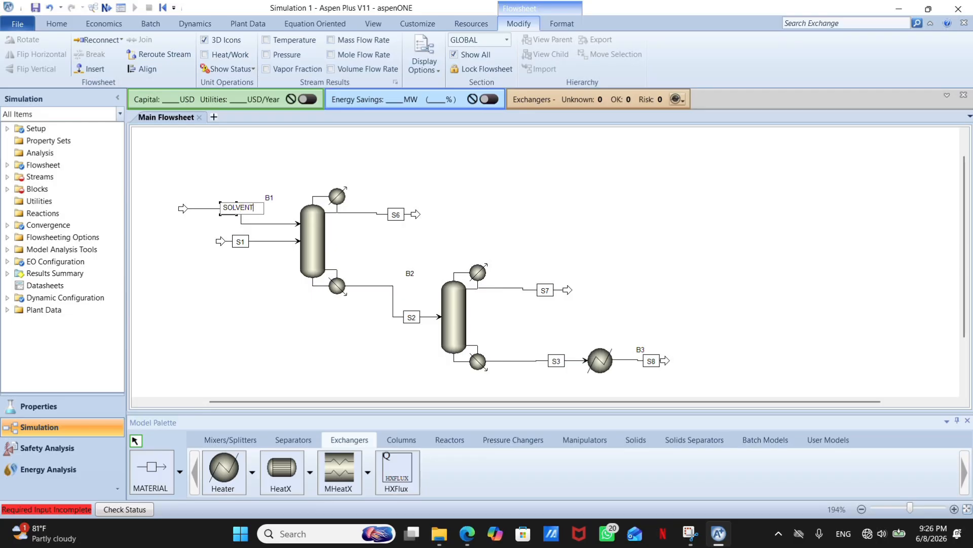
key("Return")
left_click(268, 198)
left_click(268, 198)
type("ED-")
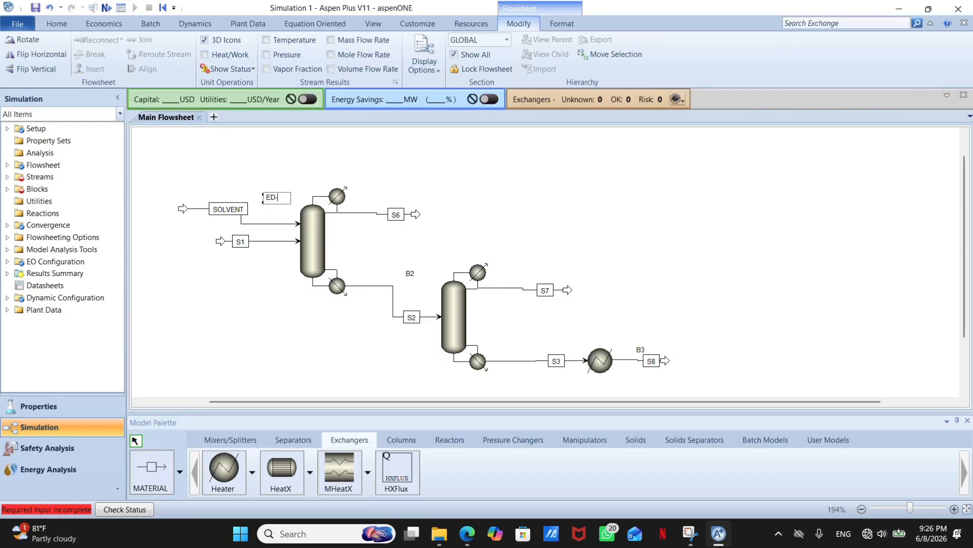
type("COL")
key("Return")
Rename the first column's distillate stream to ACT and the second column to REC-COL.
left_click(393, 213)
left_click(394, 214)
type("A")
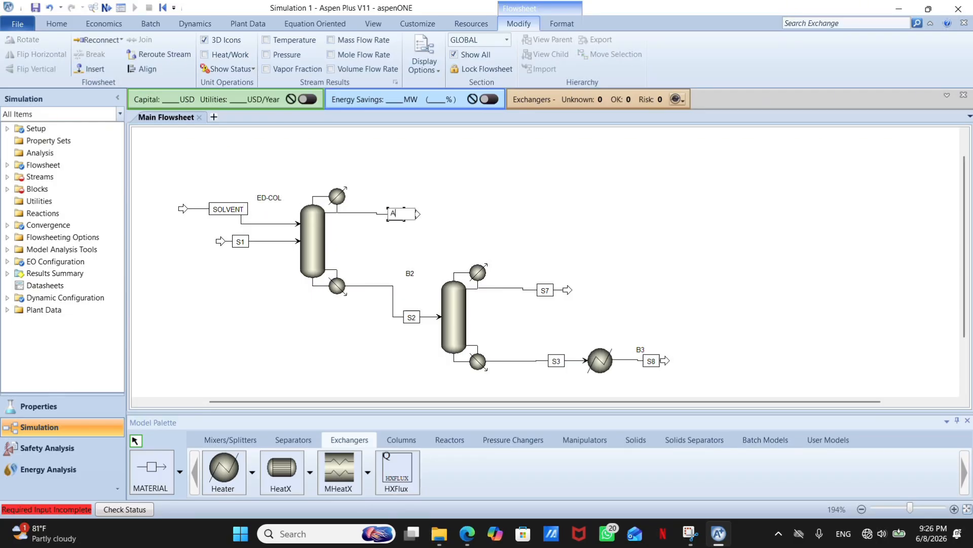
type("CT")
key("Return")
left_click(409, 273)
left_click(410, 274)
type("REC")
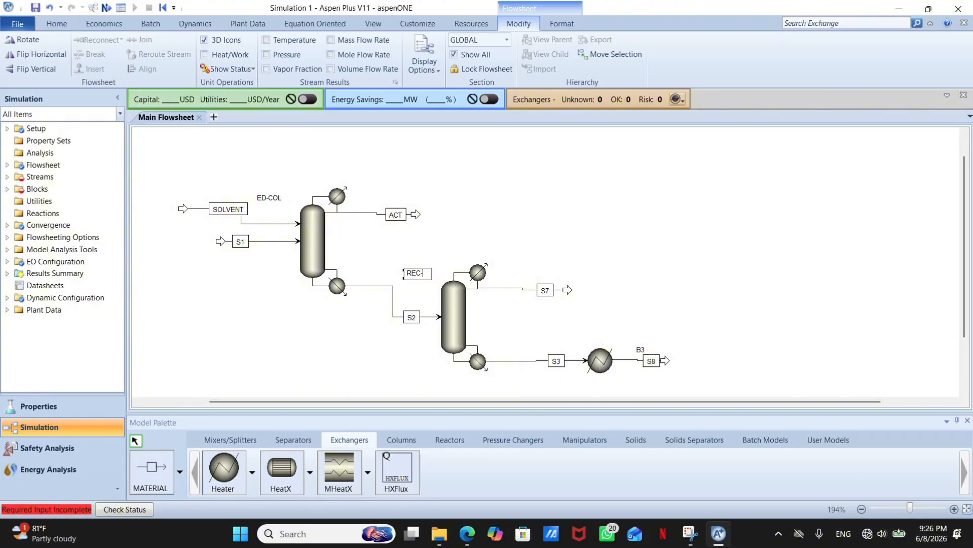
type("-COL")
key("Return")
Rename the stream between the two columns to ED-BOTT and the first column's lower feed stream to FEED.
left_click(411, 317)
left_click(412, 316)
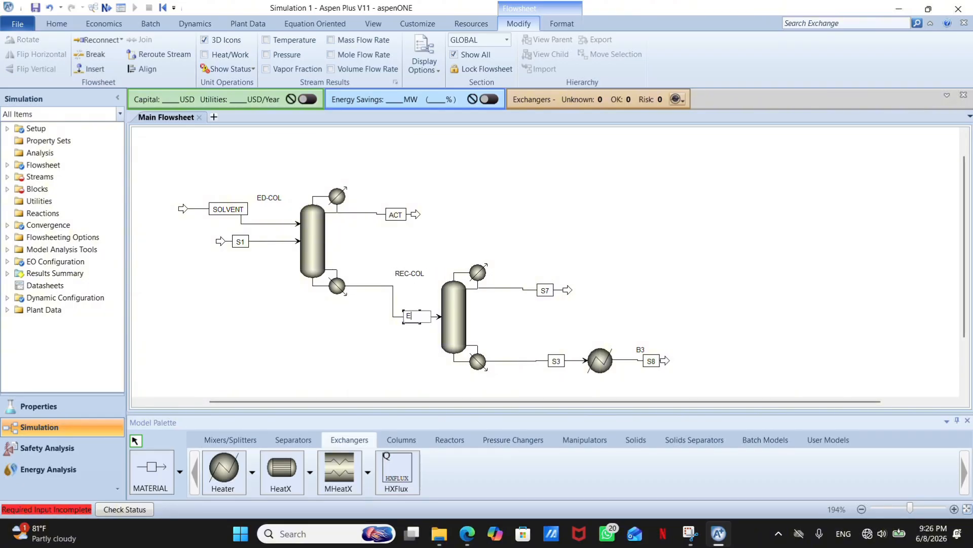
type("ED-BOTT")
key("Return")
left_click(243, 242)
left_click(242, 242)
type("FEED")
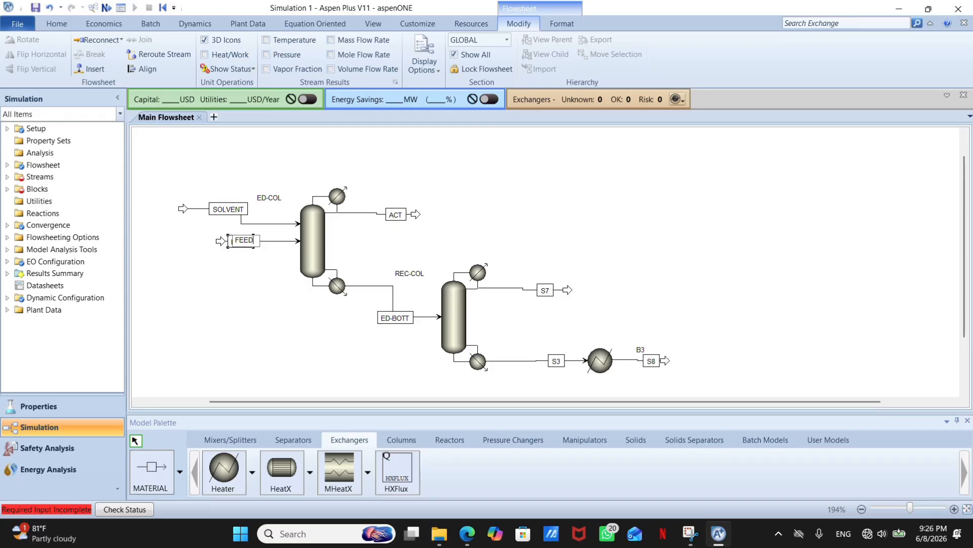
key("Return")
Rename the second column's distillate stream to HEP and its bottoms stream to BP-HOT.
left_click(544, 289)
left_click(544, 289)
type("HEP")
key("Return")
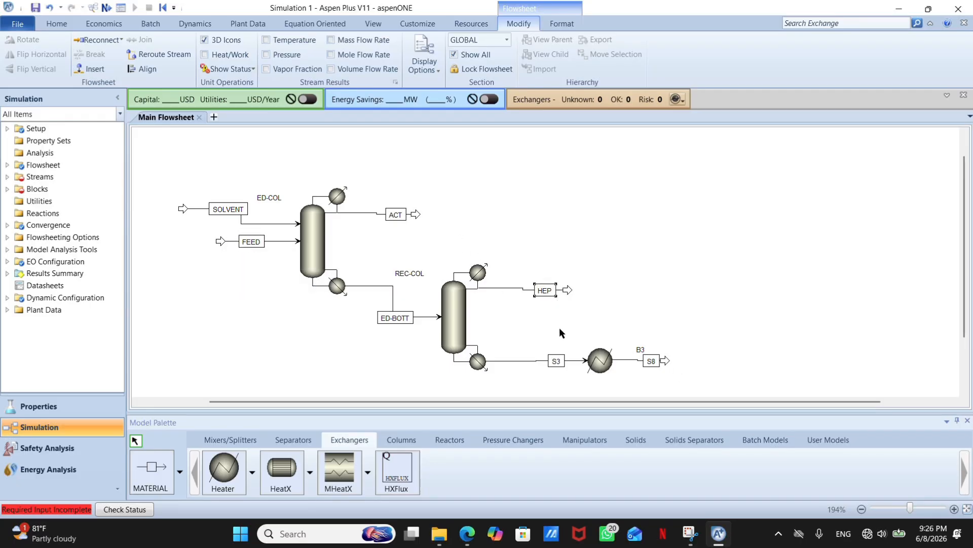
left_click(556, 360)
left_click(556, 360)
type("BPHOT")
key("Return")
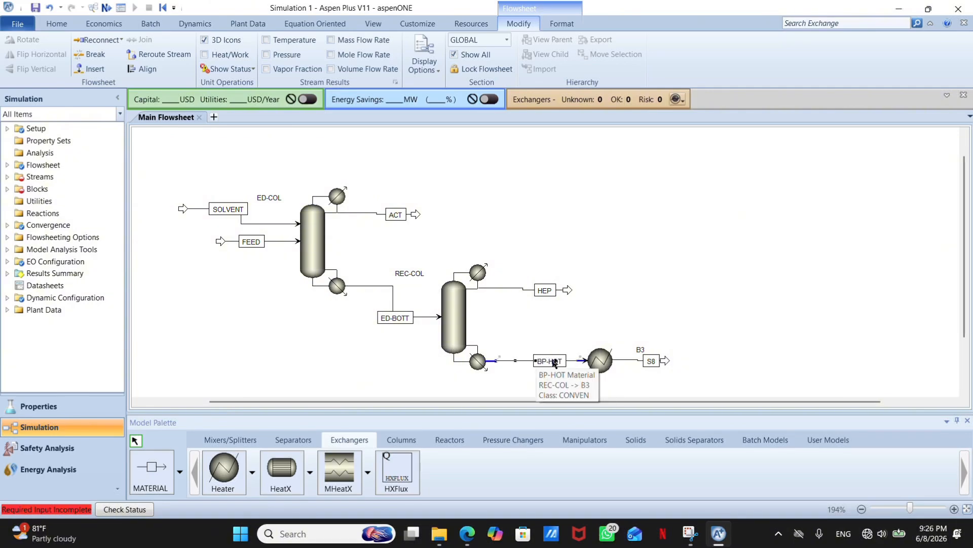
Move the heater's label closer above the block and rename the heater to COOLER.
left_click_drag(639, 349, 618, 342)
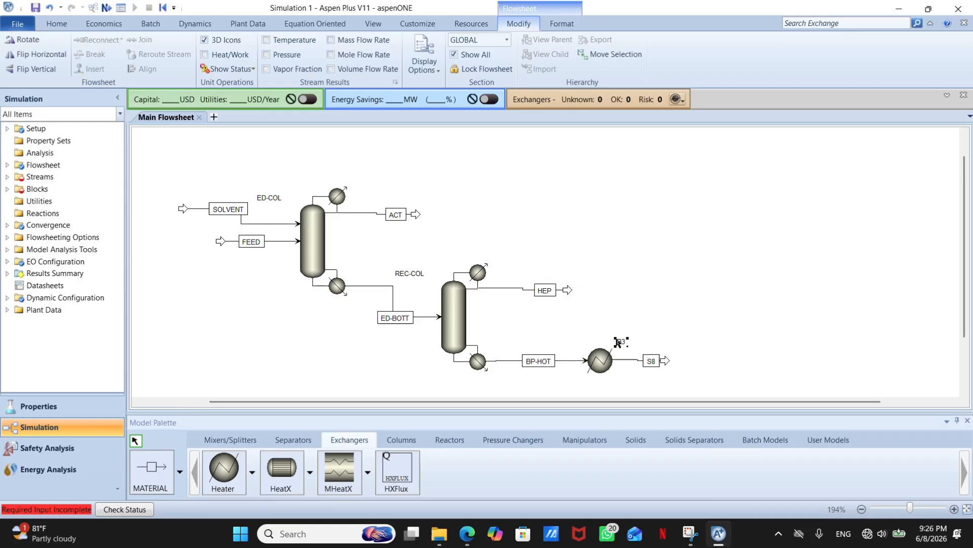
left_click(619, 342)
type("COOLER")
key("Return")
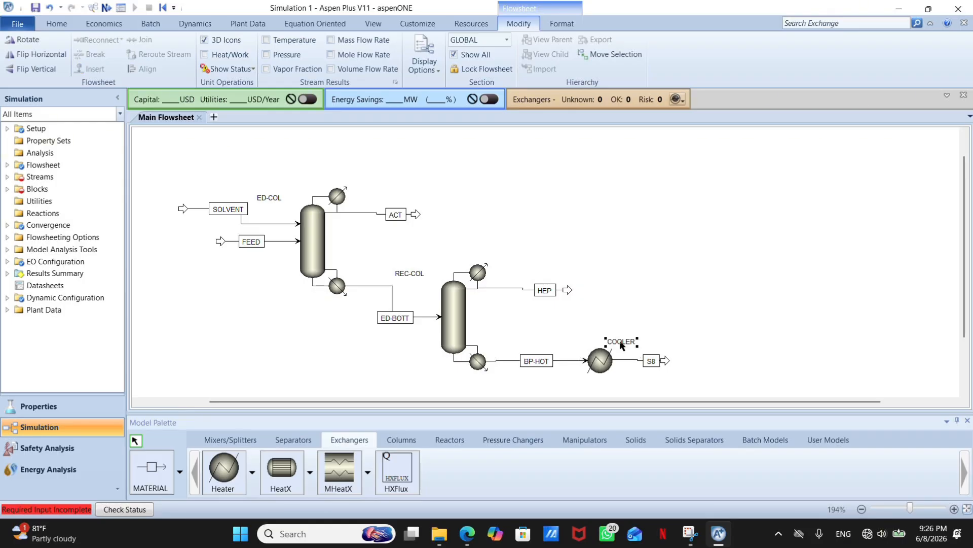
Extend the heater's outlet stream to the right and rename it BPRECOUT.
mouse_move(665, 363)
left_mouse_down()
mouse_move(695, 364)
mouse_move(653, 360)
left_mouse_up()
left_click(651, 360)
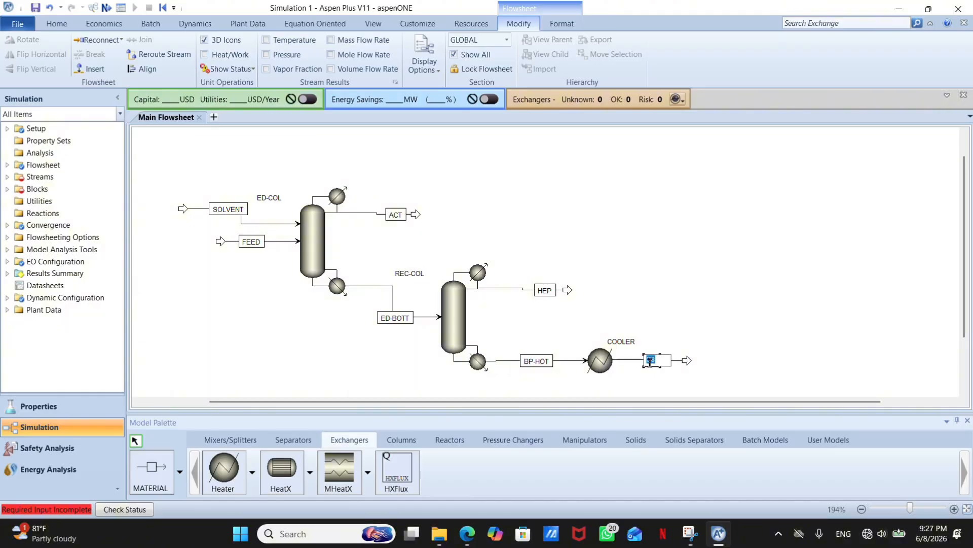
type("BPRECOUT")
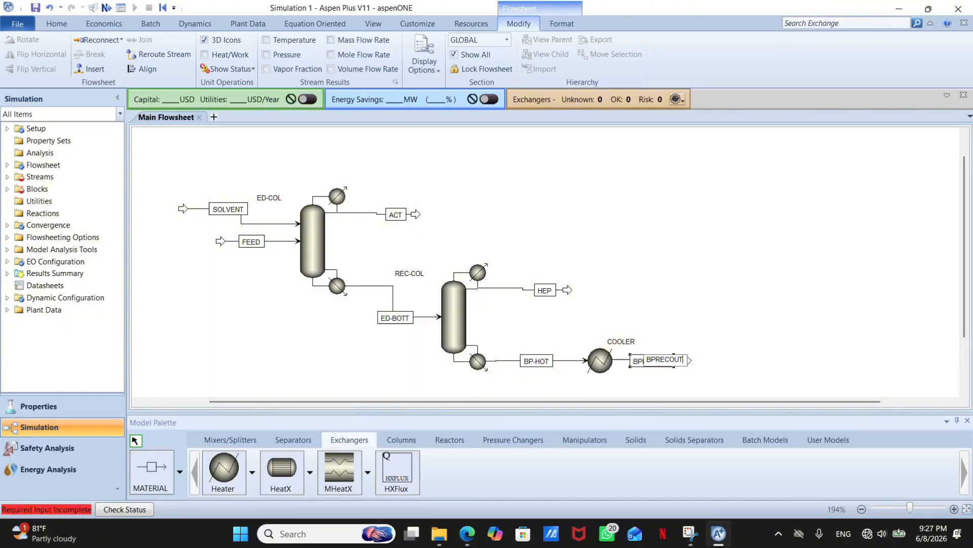
key("Return")
Open the FEED stream's input and set its temperature to 298.15 F.
left_click(298, 242)
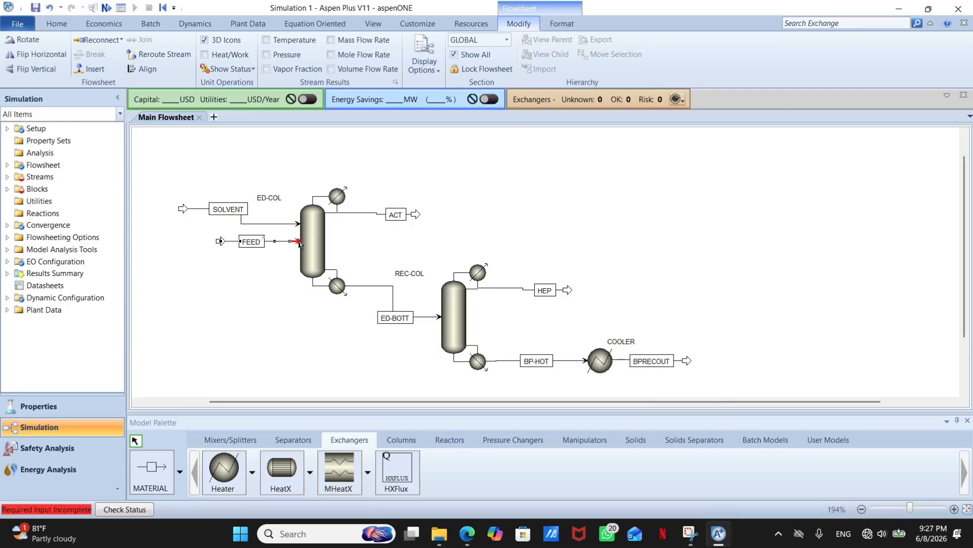
double_click(298, 242)
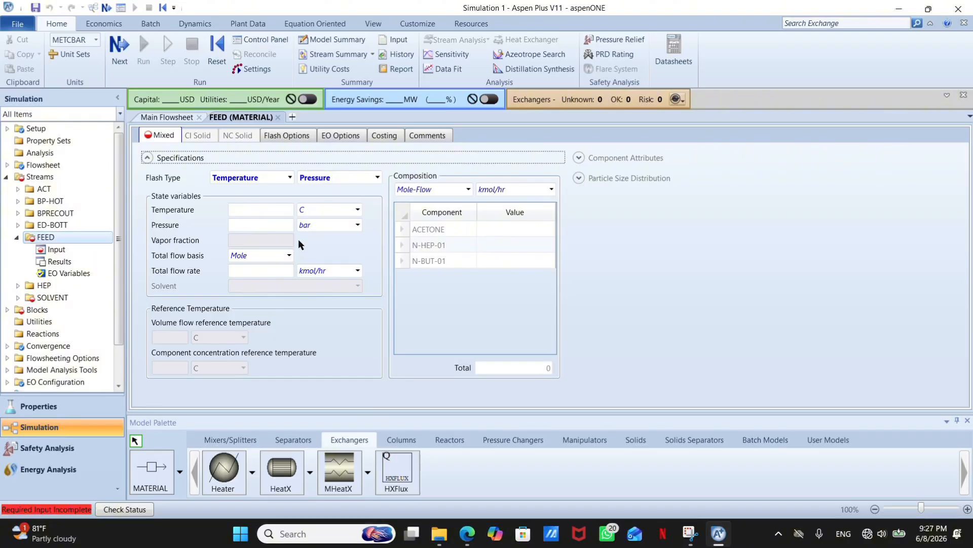
left_click(271, 209)
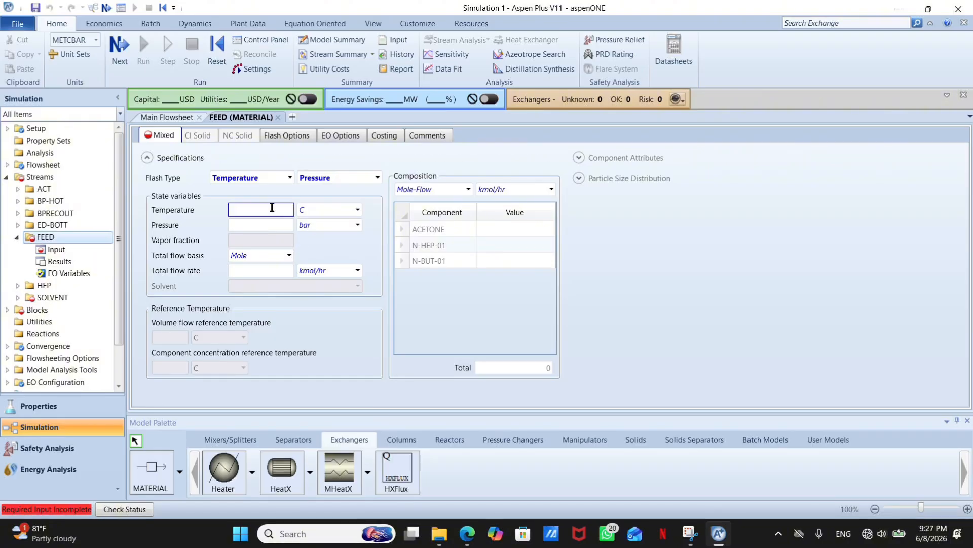
type("298.15")
left_click(358, 210)
left_click(339, 239)
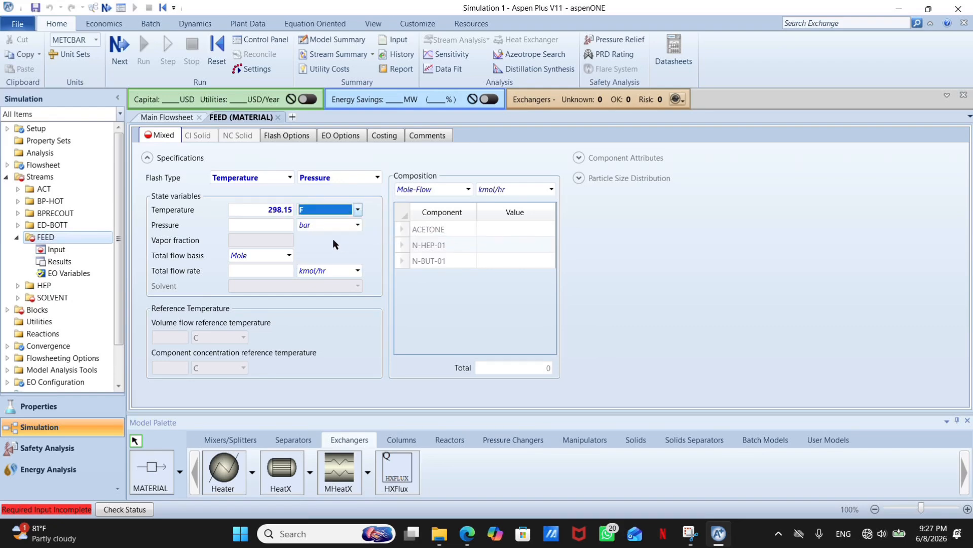
Set the FEED stream's pressure to 101.325 kPa.
left_click(271, 219)
type("101")
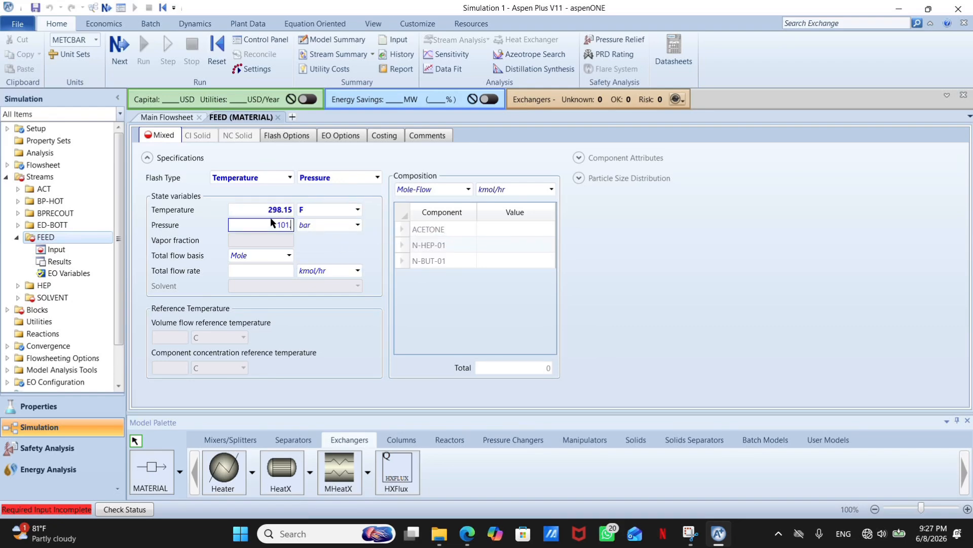
type(".325")
left_click(358, 224)
left_click(320, 415)
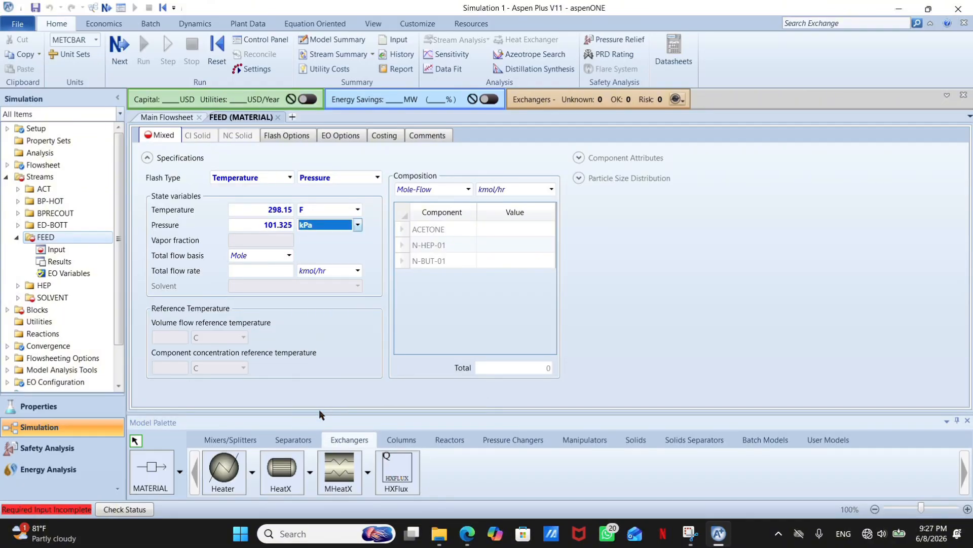
Set the FEED stream's total mole flow rate to 100 kmol/hr.
left_click(274, 271)
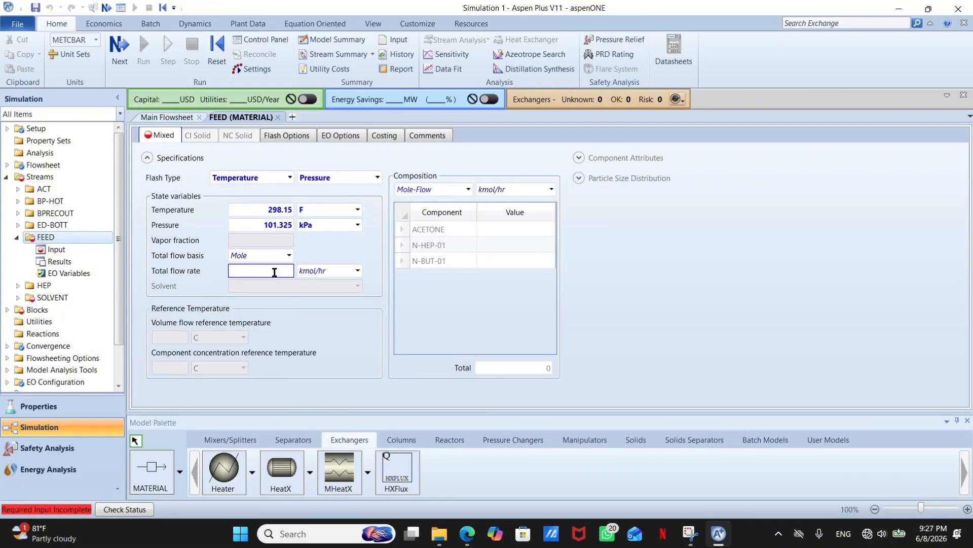
left_click(422, 23)
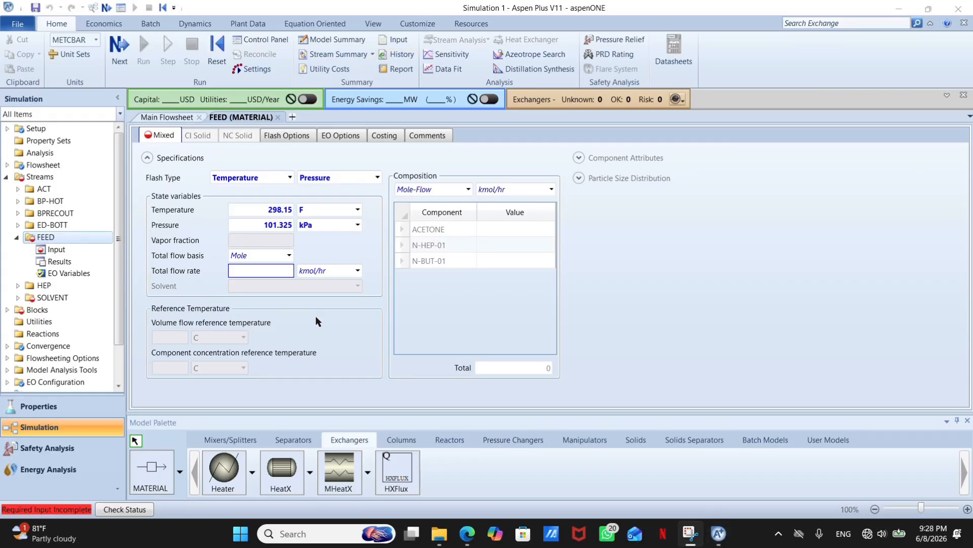
left_click(281, 275)
type("100")
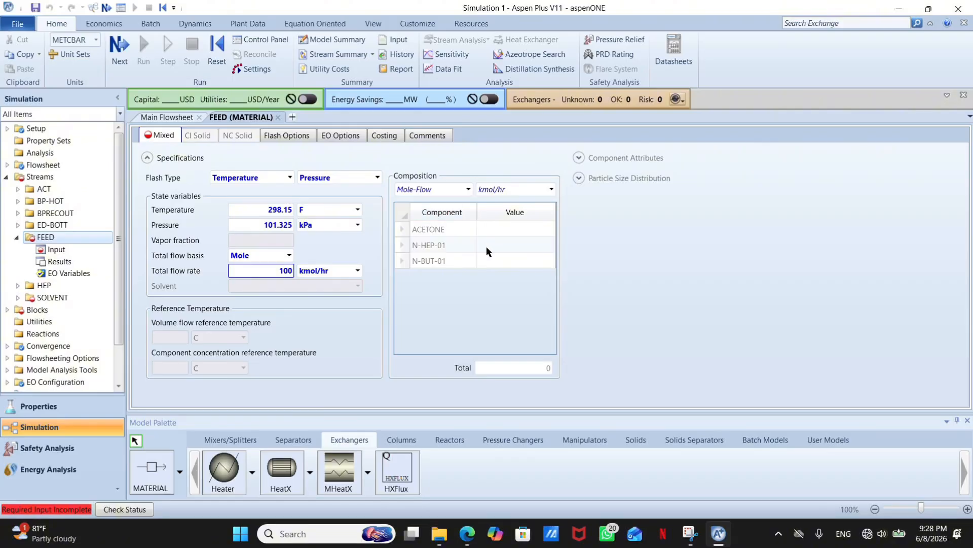
Enter FEED mole-flow composition values of 0.5 kmol/hr each for ACETONE and N-HEP-01.
left_click(531, 232)
type("0.5")
key("Return")
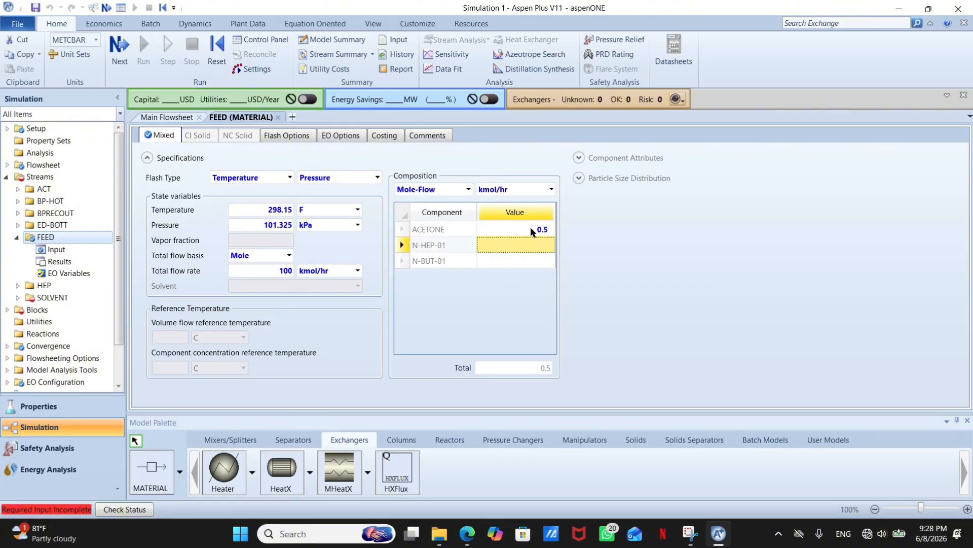
type("0.5")
key("Return")
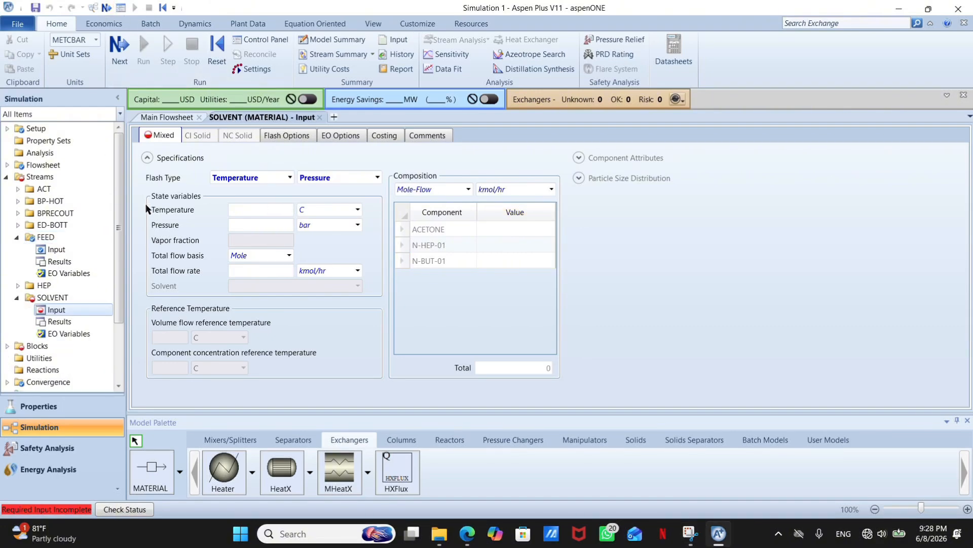
Change the FEED stream's temperature unit to K and proceed to the SOLVENT stream's input.
left_click(358, 210)
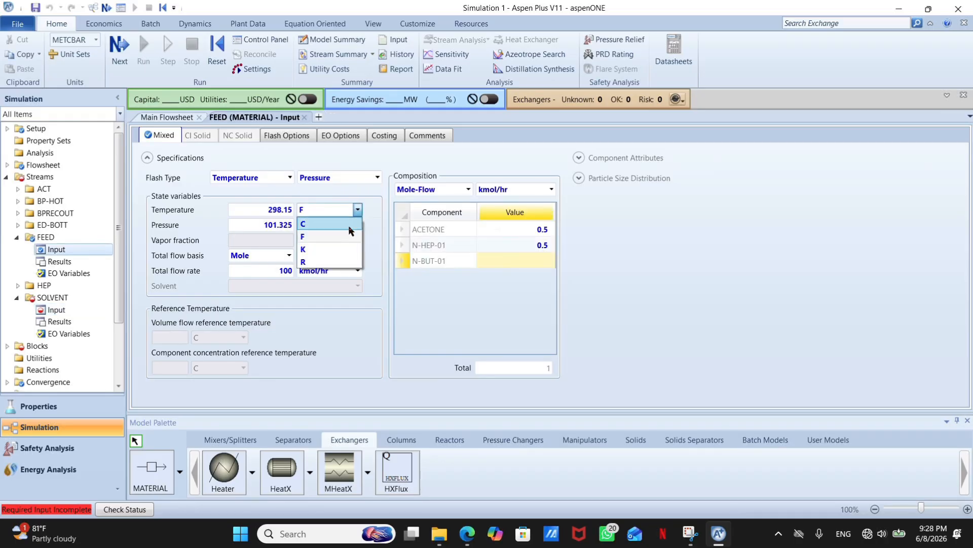
left_click(340, 248)
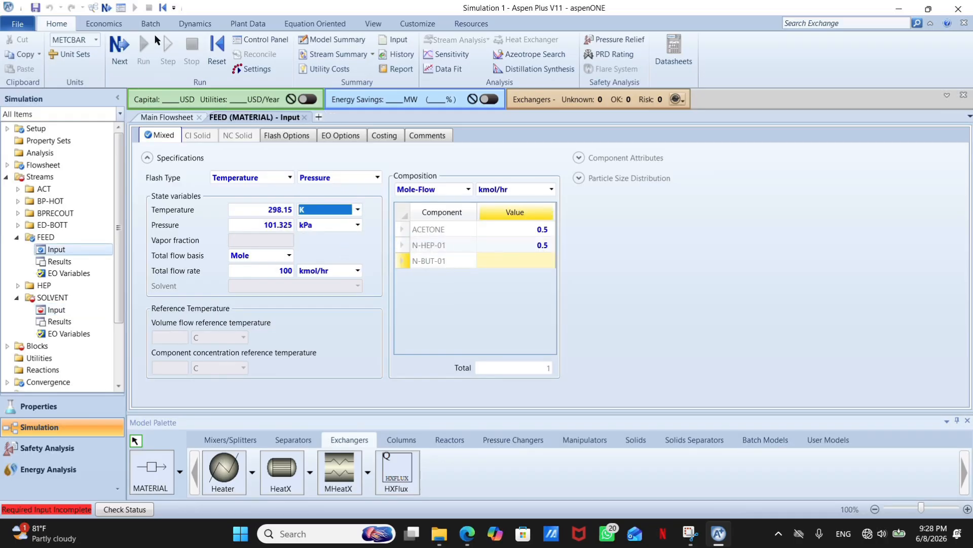
left_click(105, 8)
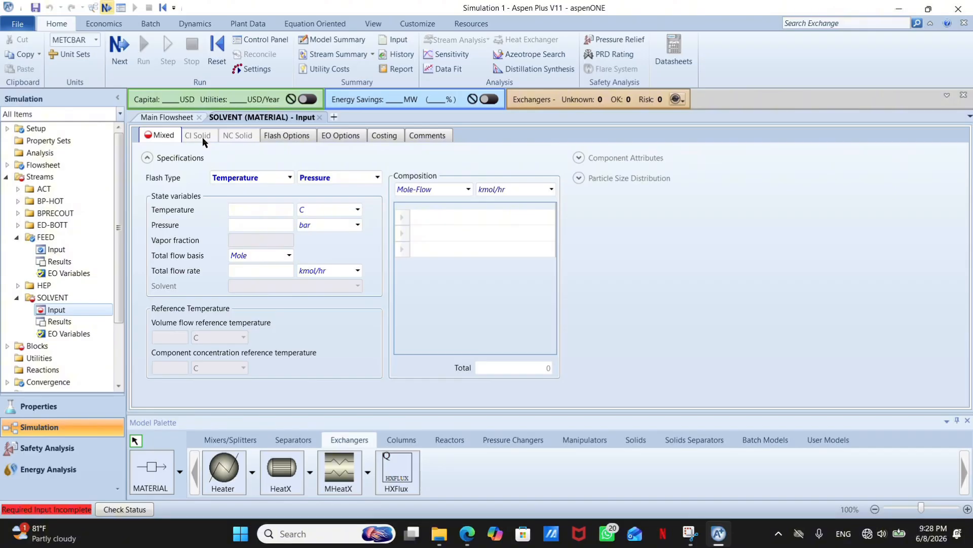
Enter 298.15 as the SOLVENT stream's temperature and 101.325 as its pressure.
left_click(277, 211)
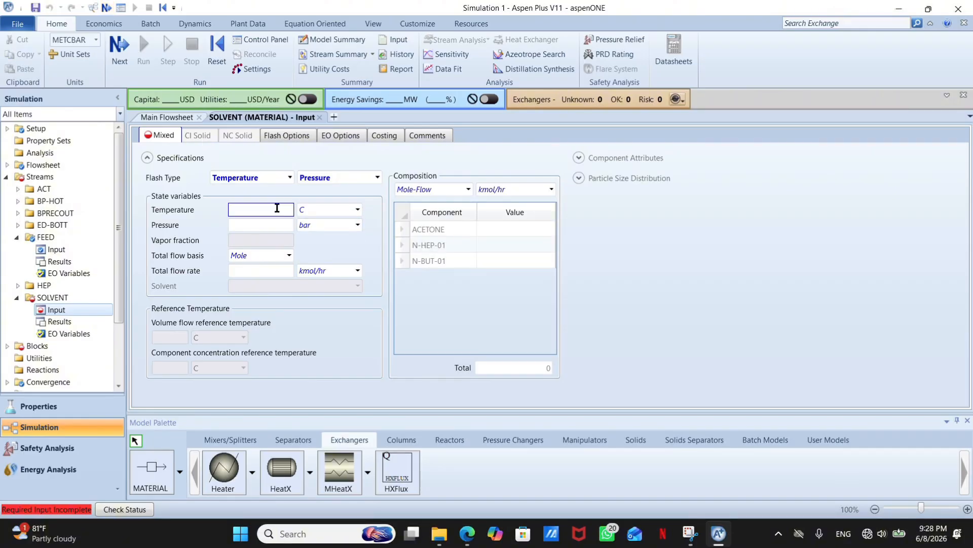
type("289")
key("BackSpace")
key("BackSpace")
type("98.15")
left_click(280, 221)
type("101.325")
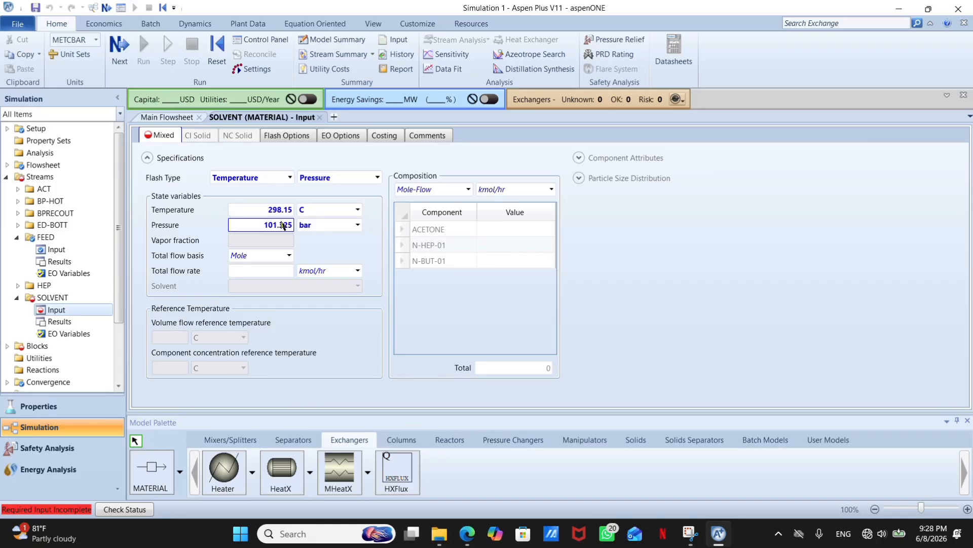
key("Return")
Change the SOLVENT stream's temperature unit to K and its pressure unit to kPa.
left_click(359, 209)
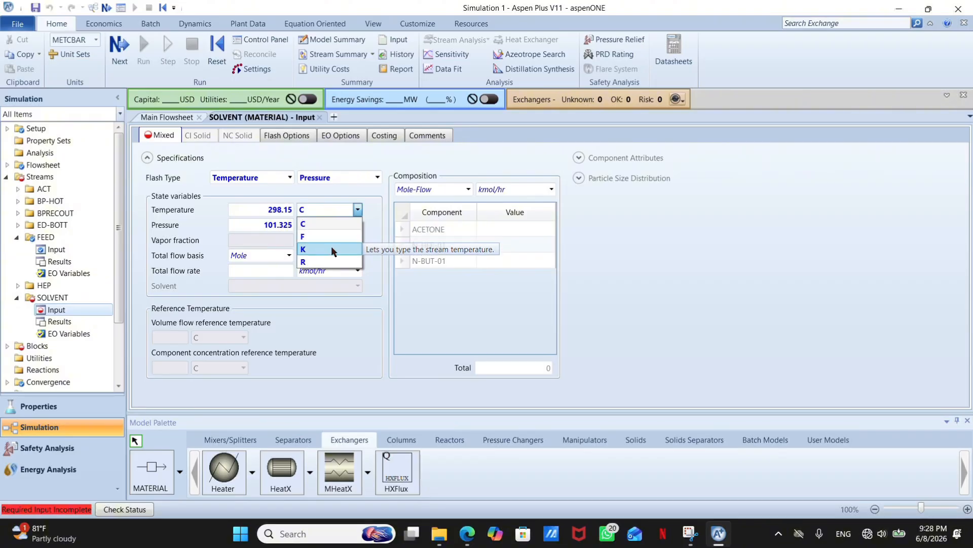
left_click(330, 245)
left_click(357, 224)
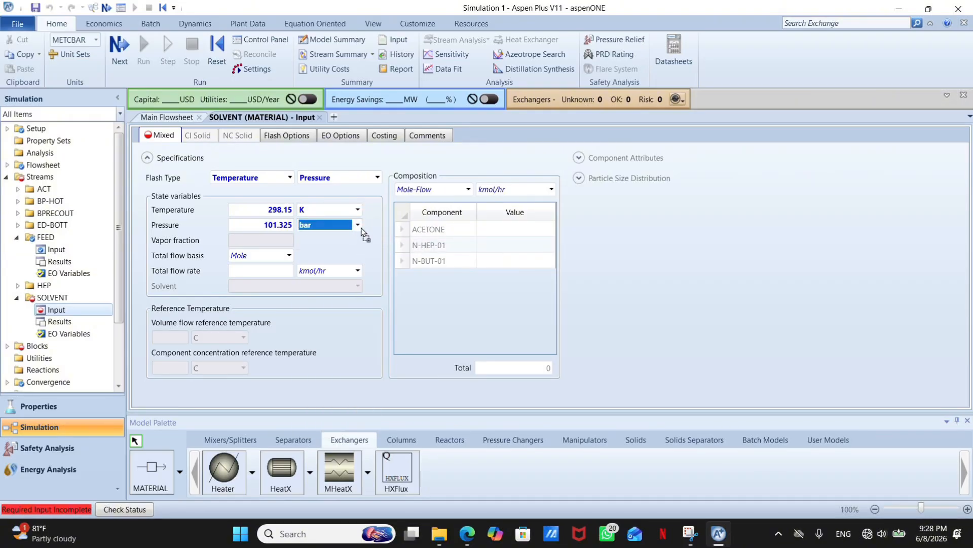
left_click(358, 224)
scroll(332, 387, "down", 1)
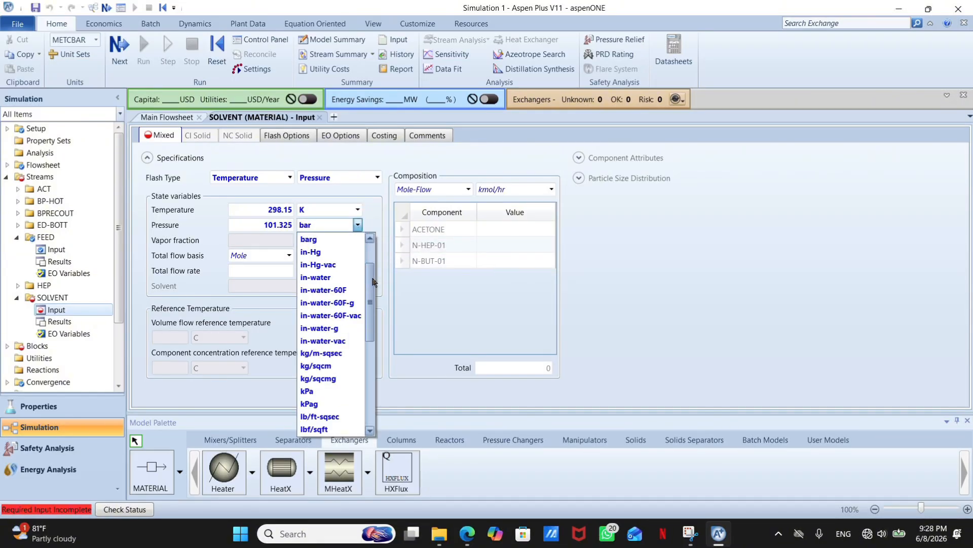
left_click(327, 378)
Set the SOLVENT stream's total flow rate to 70 kmol/hr and its N-BUT-01 mole flow to 70 kmol/hr.
left_click(275, 271)
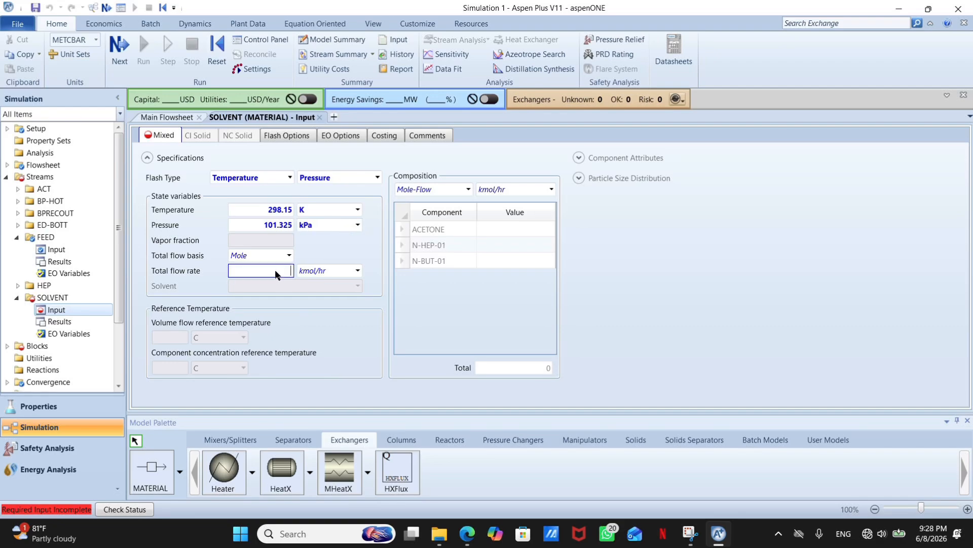
type("70")
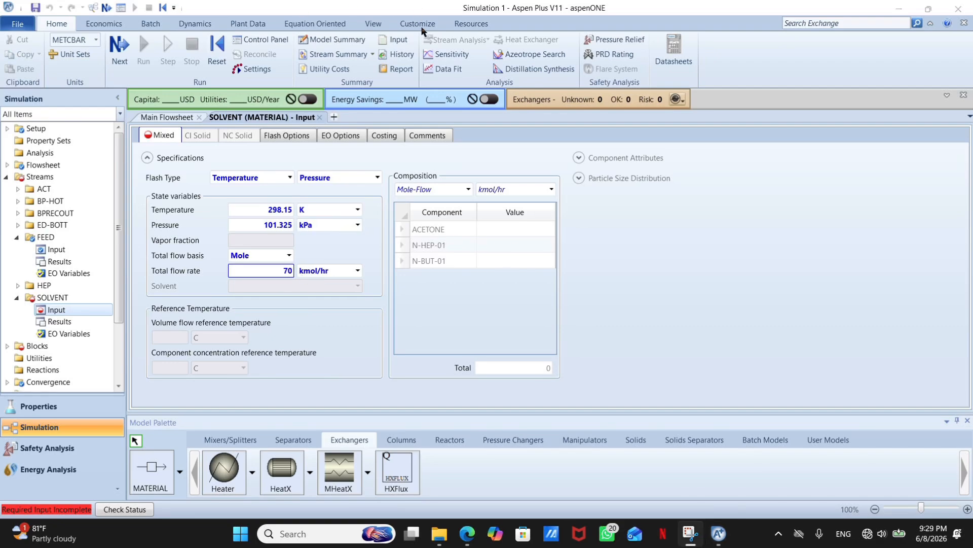
left_click(527, 262)
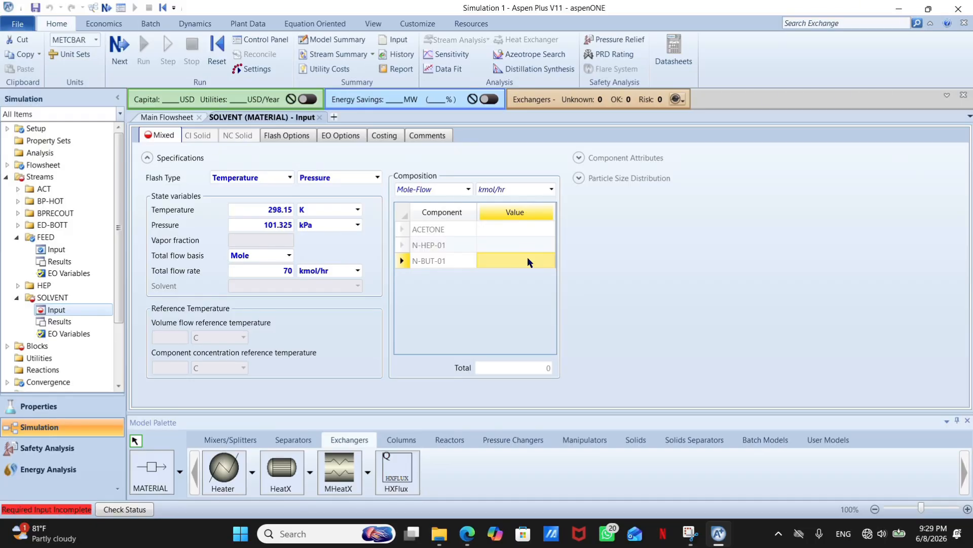
left_click(418, 24)
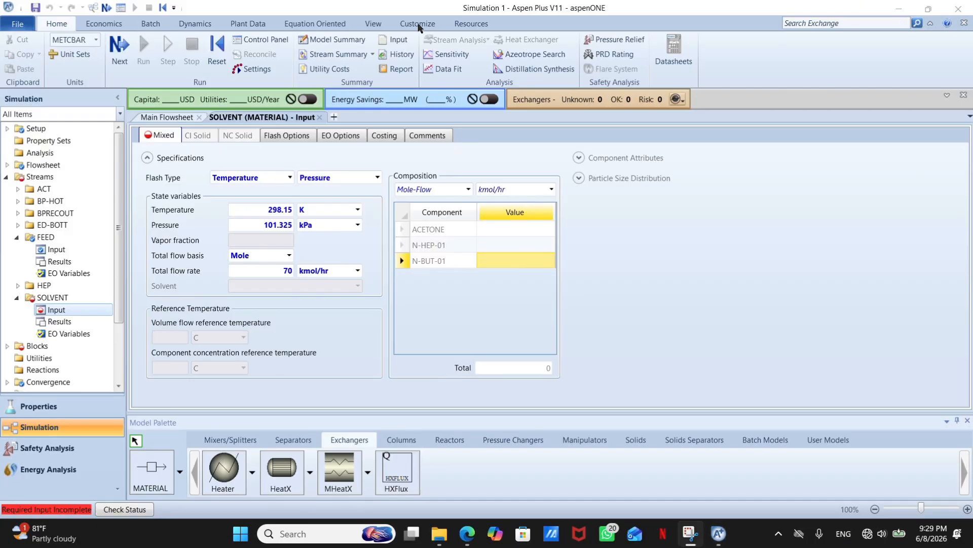
left_click(541, 260)
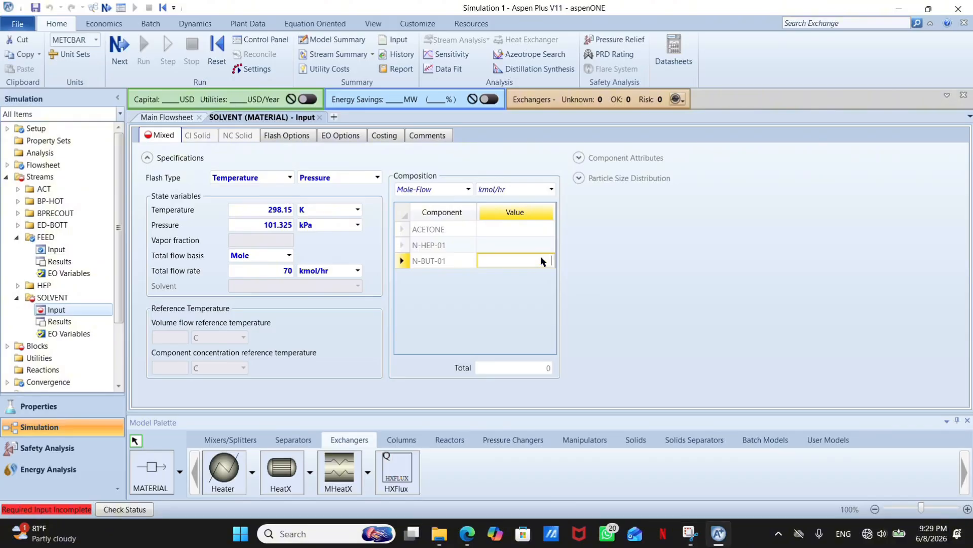
type("70")
key("Return")
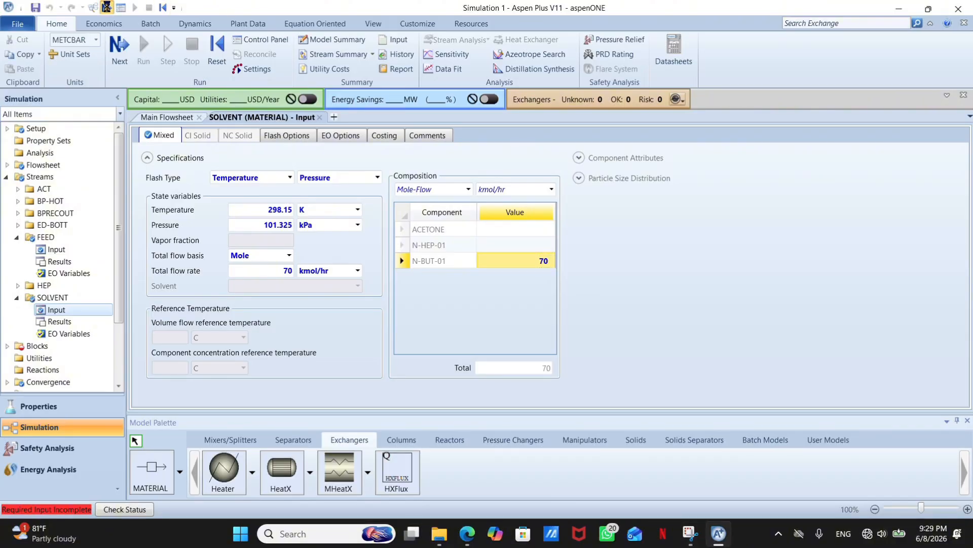
Open the ED-COL block's configuration and specify 30 stages with a Total condenser.
left_click(107, 8)
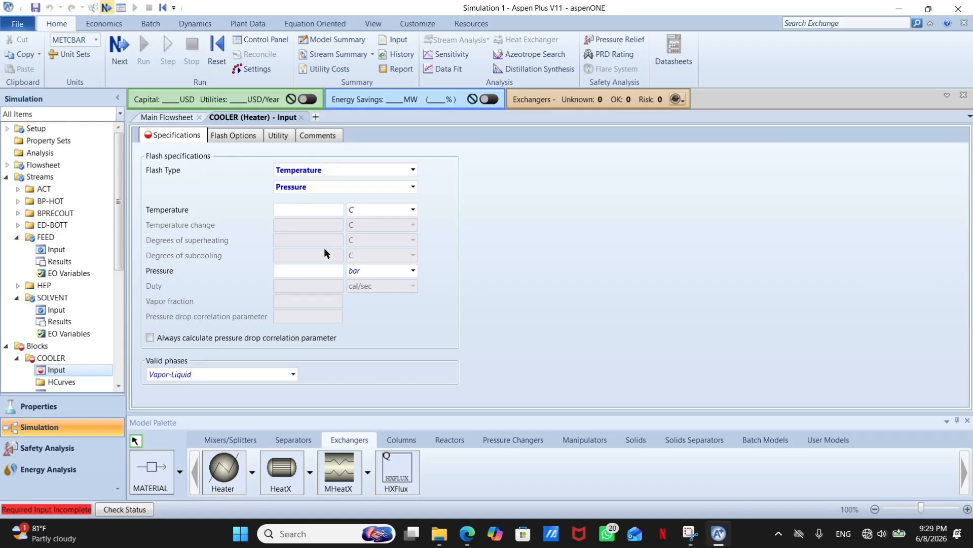
left_click(332, 206)
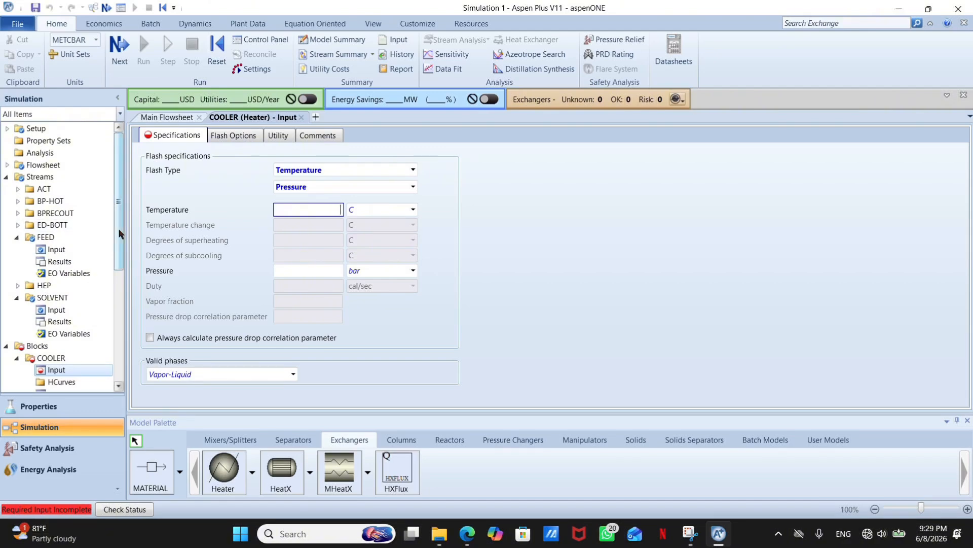
left_click_drag(118, 228, 130, 323)
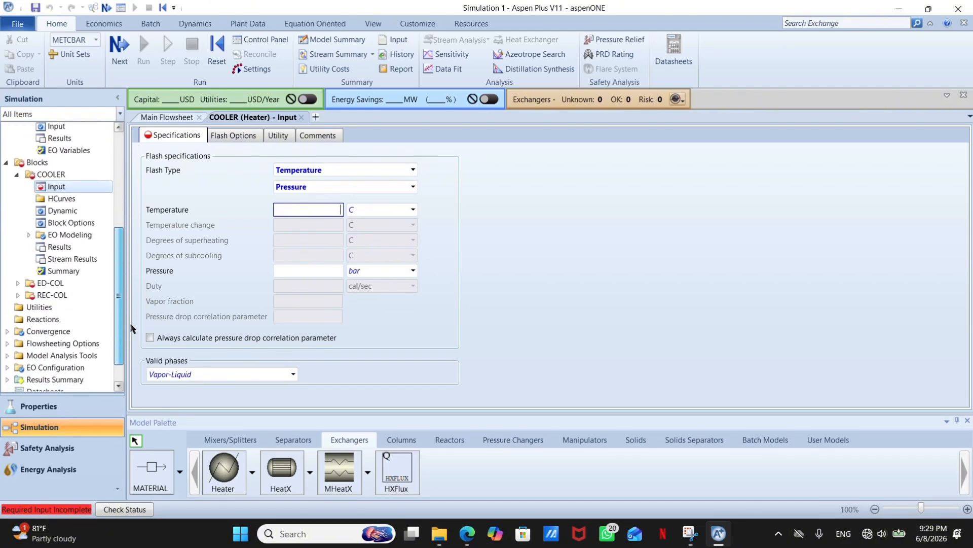
double_click(92, 285)
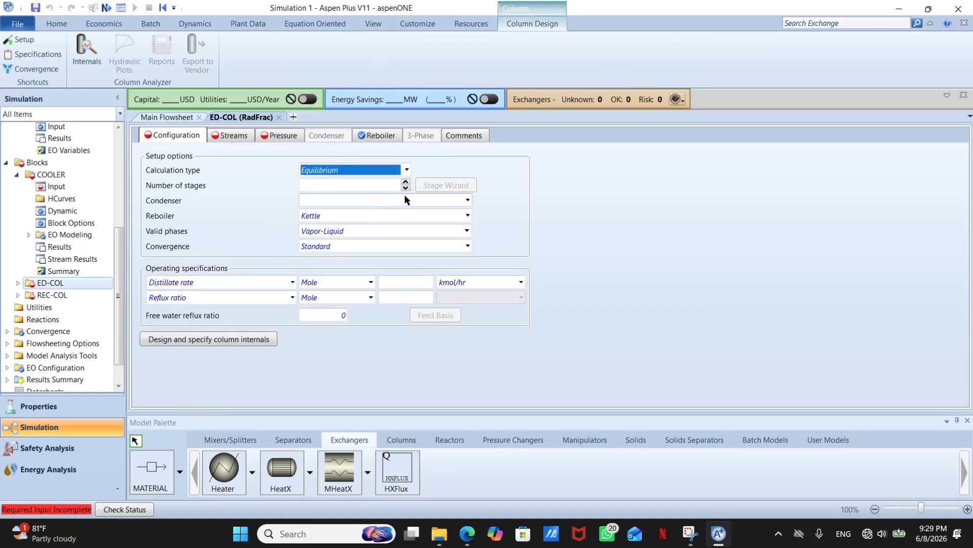
left_click(385, 185)
type("30")
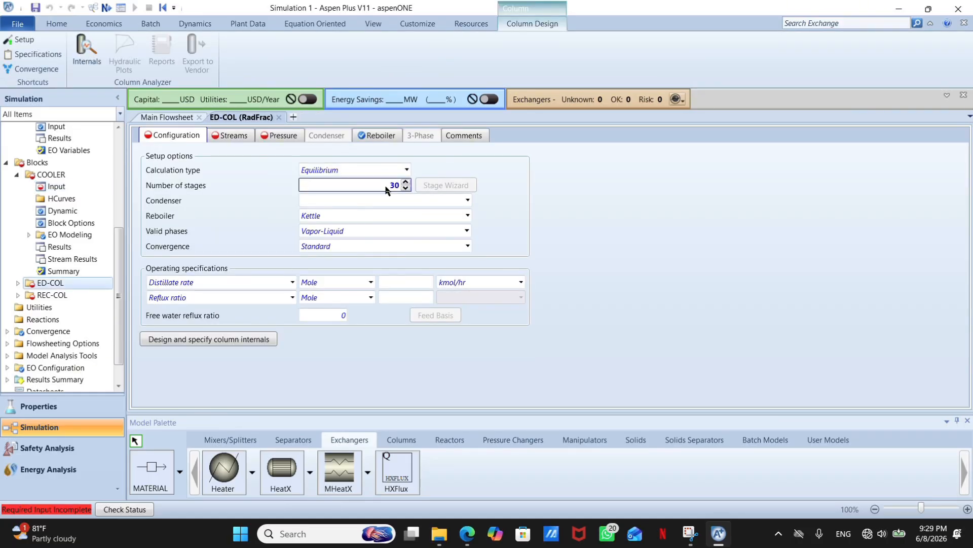
left_click(468, 201)
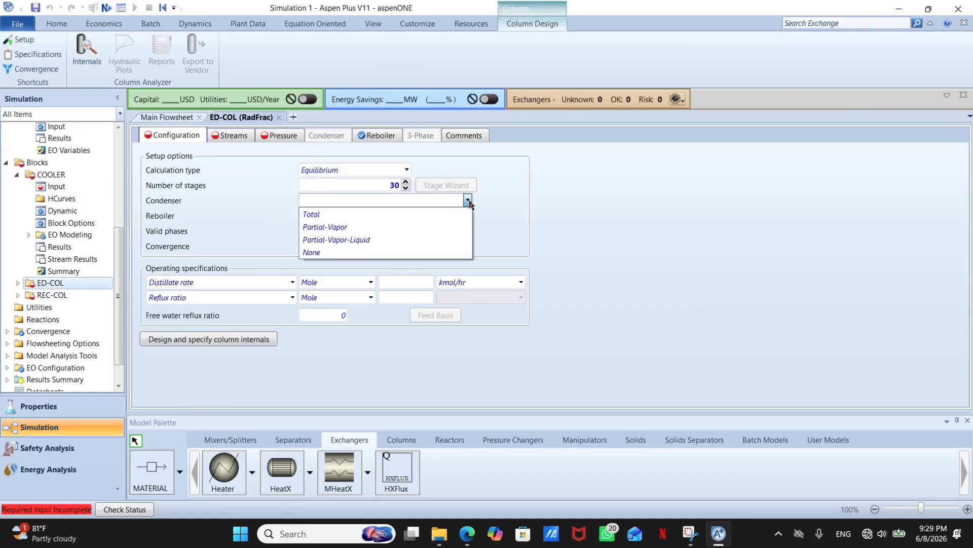
left_click(430, 212)
Set ED-COL's distillate rate to 50 kmol/hr and its reflux ratio to 1.5 on a mole basis.
left_click(414, 280)
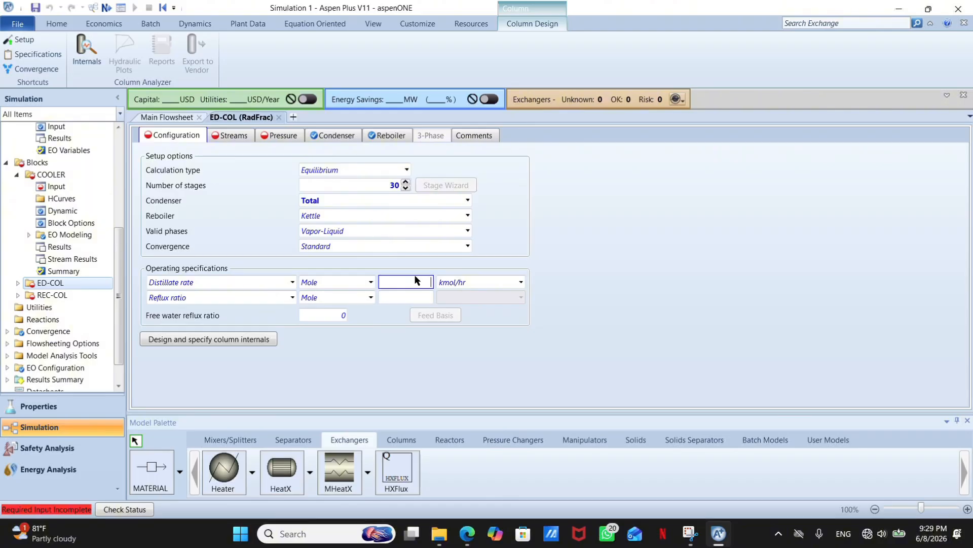
type("50")
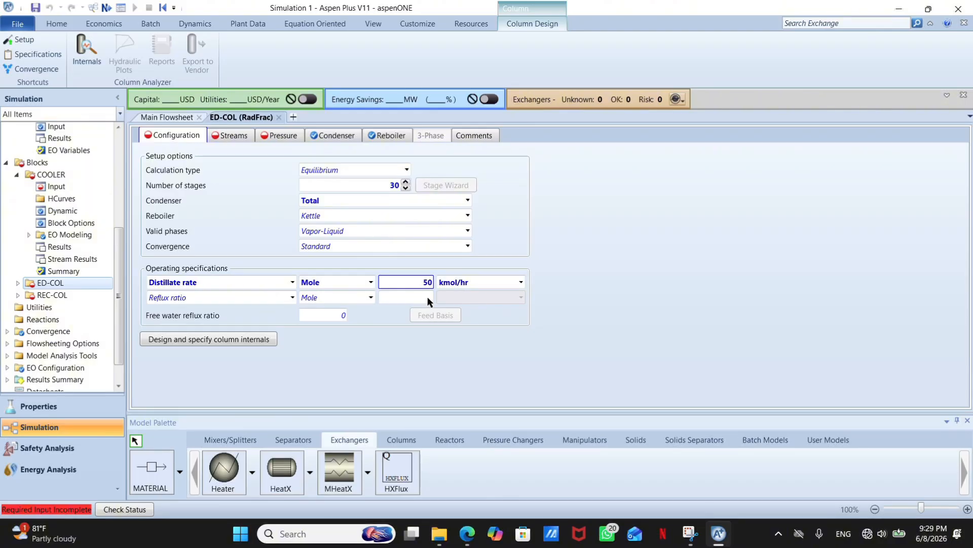
left_click(427, 296)
type("1.5")
key("Return")
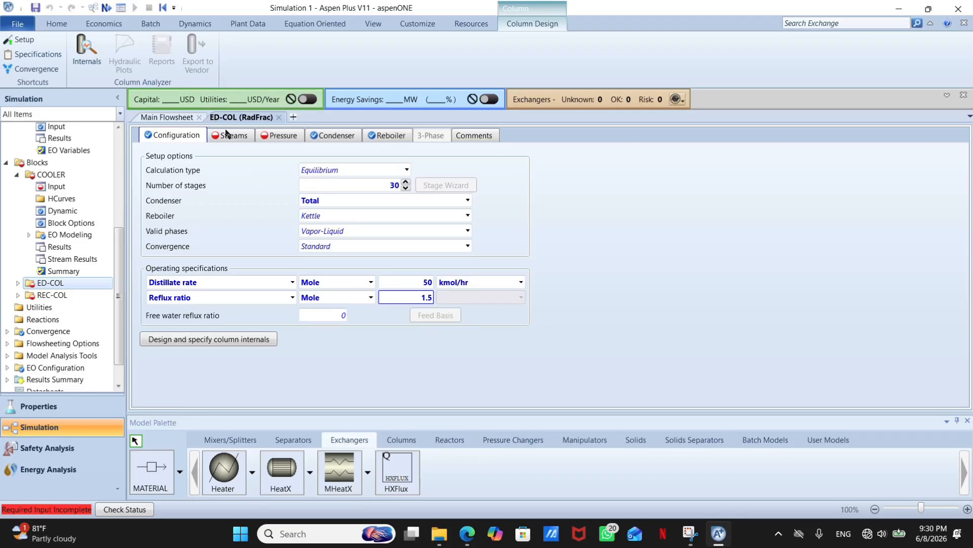
Assign ED-COL's FEED stream to stage 26 with the On-Stage convention and the SOLVENT stream to stage 10.
left_click(232, 138)
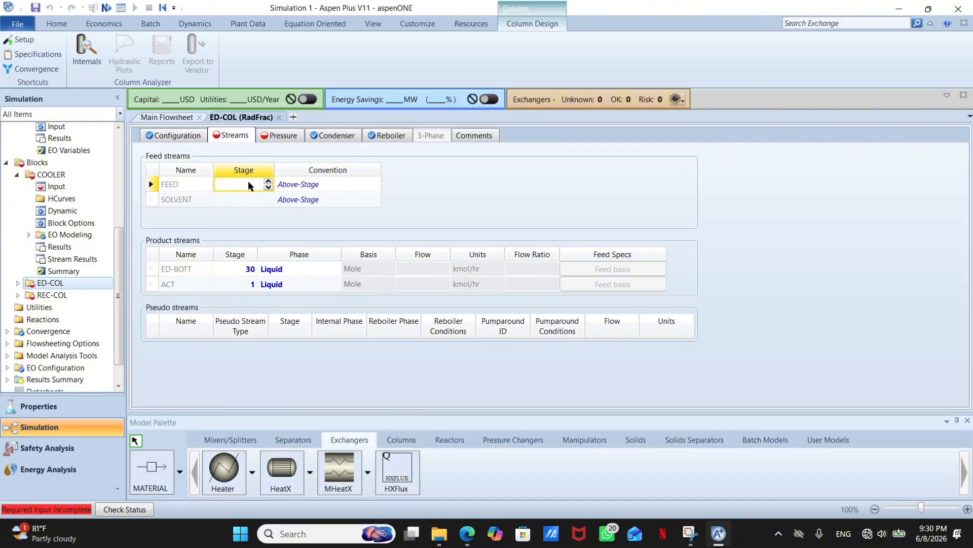
type("26")
key("Return")
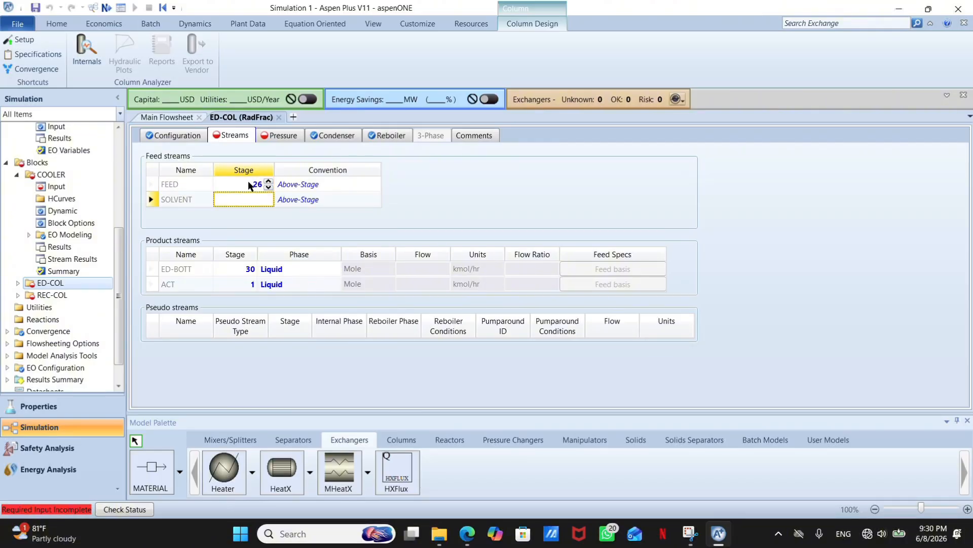
type("10")
key("Return")
left_click(375, 183)
left_click(376, 185)
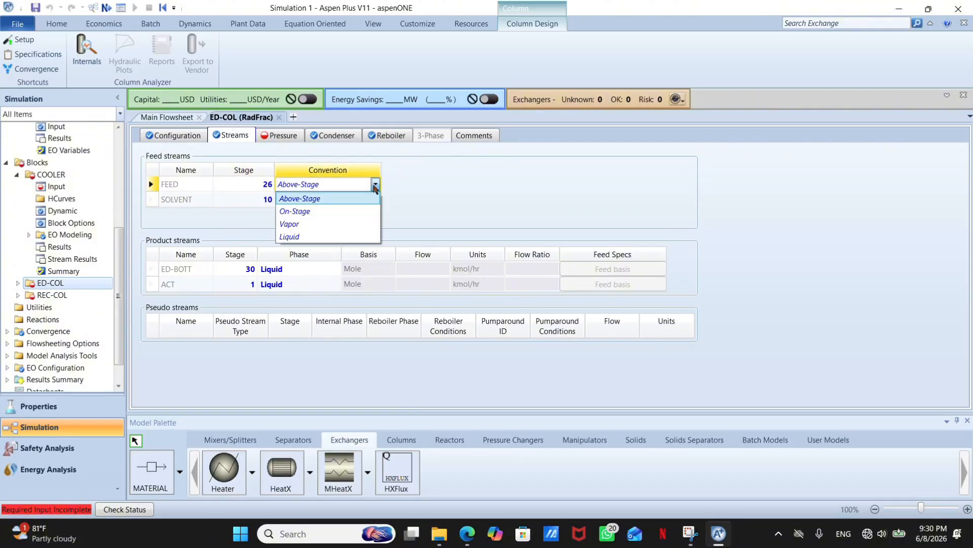
left_click(360, 215)
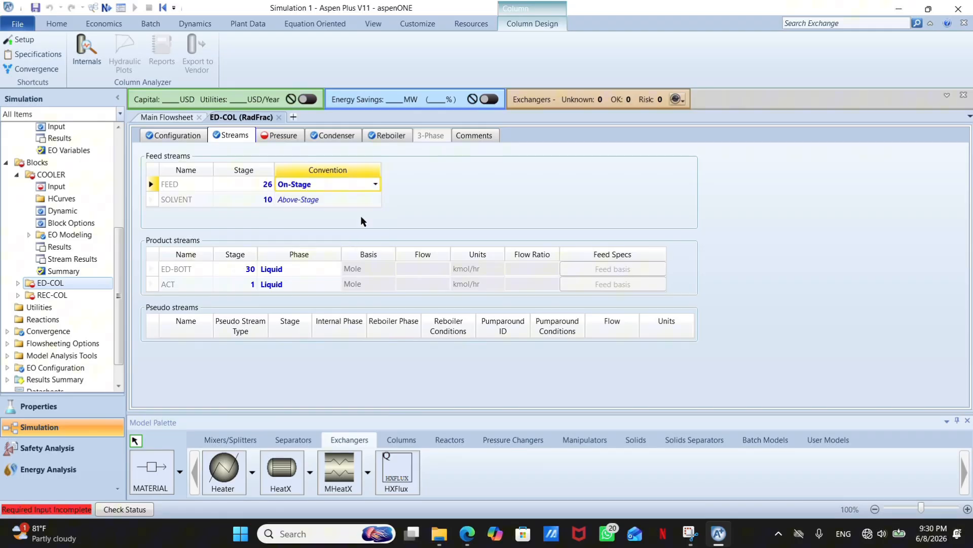
Set ED-COL's stage 1 / condenser pressure to 101.325 kPa.
left_click(283, 137)
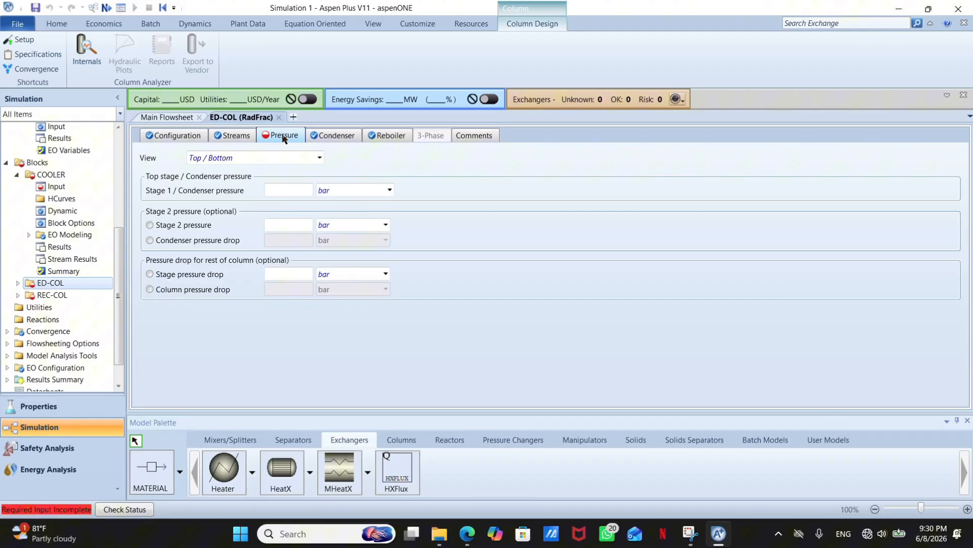
left_click(300, 189)
type("101.325")
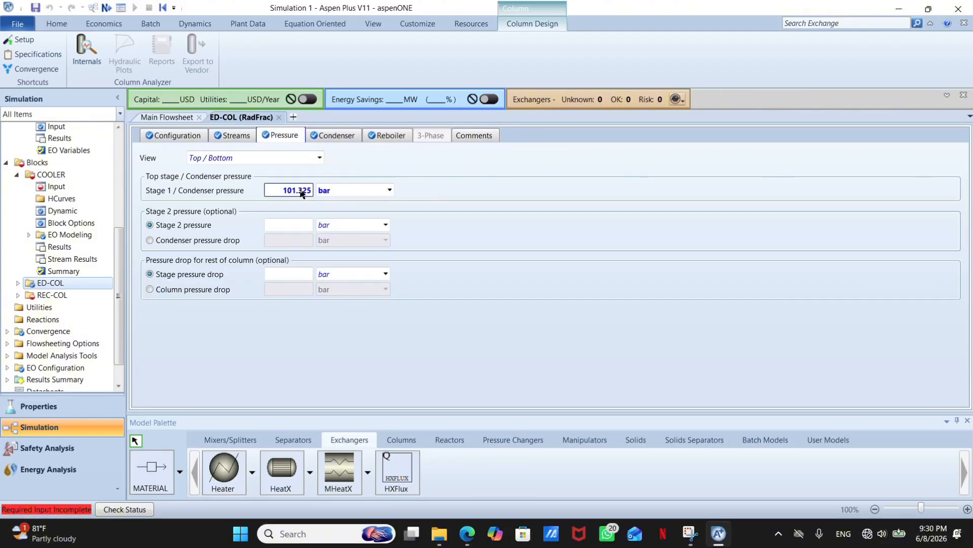
left_click(389, 190)
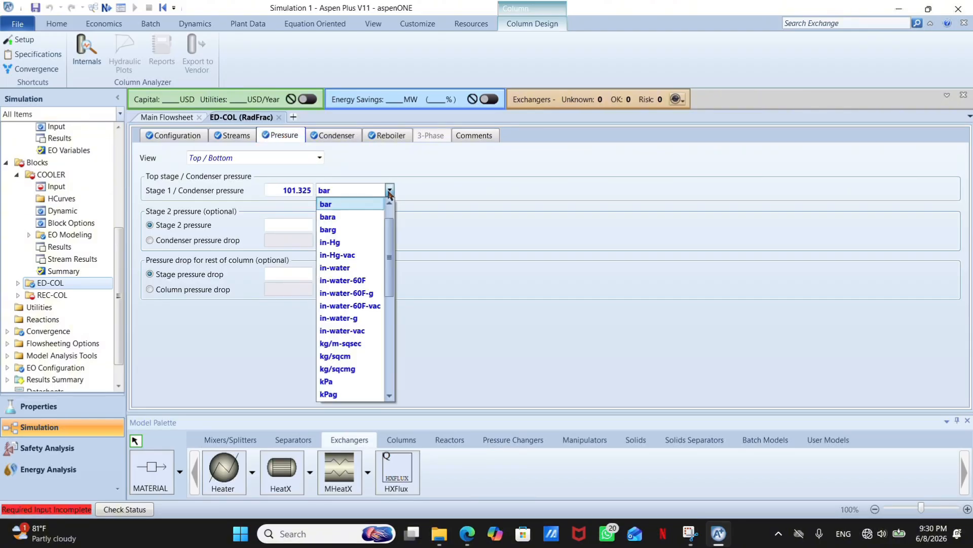
left_click(347, 383)
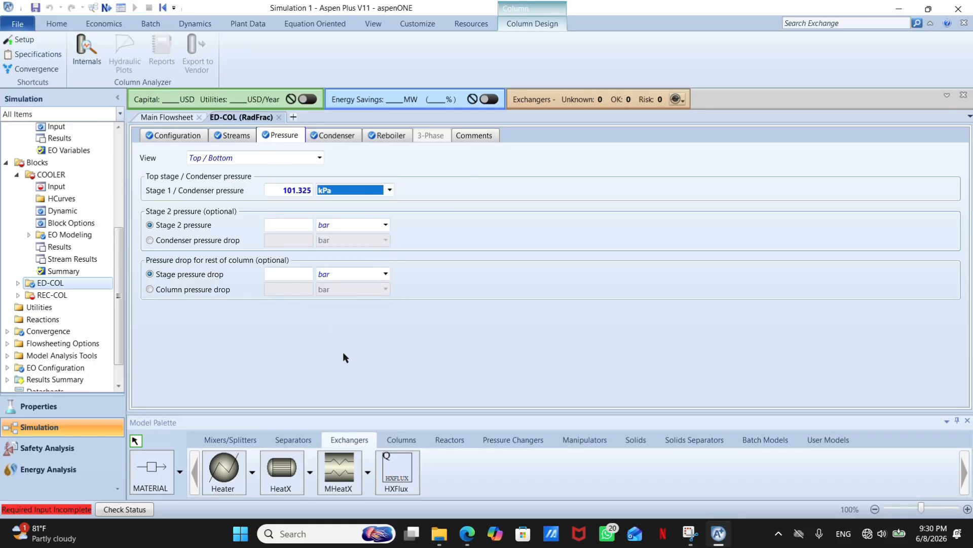
Proceed to the REC-COL setup and specify 29 stages with a Total condenser.
left_click(106, 8)
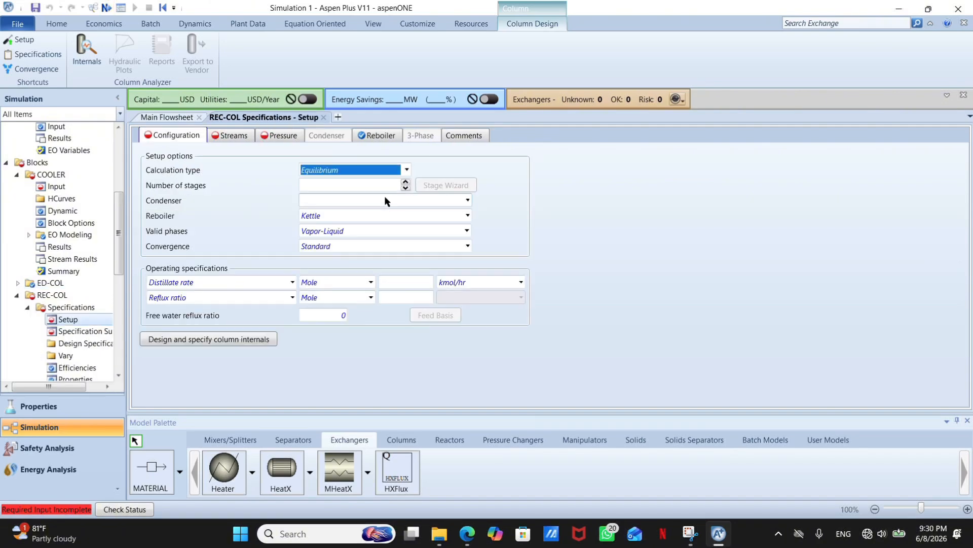
left_click(391, 185)
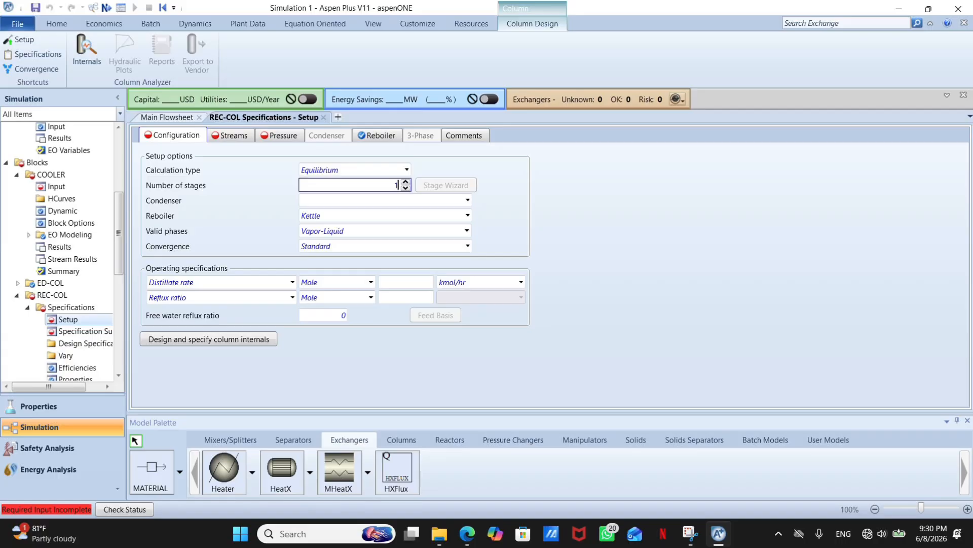
type("1")
key("BackSpace")
type("29")
left_click(467, 200)
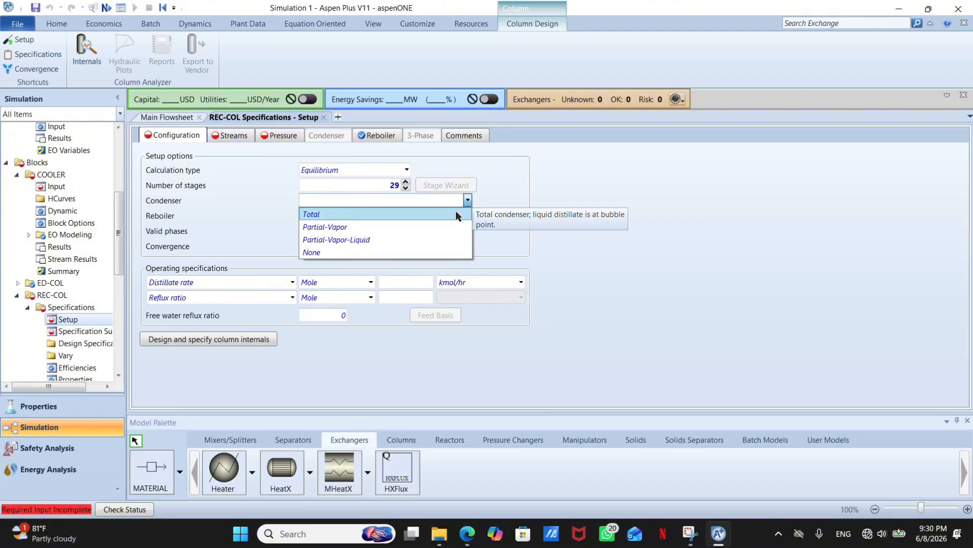
left_click(455, 213)
Set REC-COL's distillate rate to 50 kmol/hr and its reflux ratio to 1.5 on a mole basis.
left_click(397, 284)
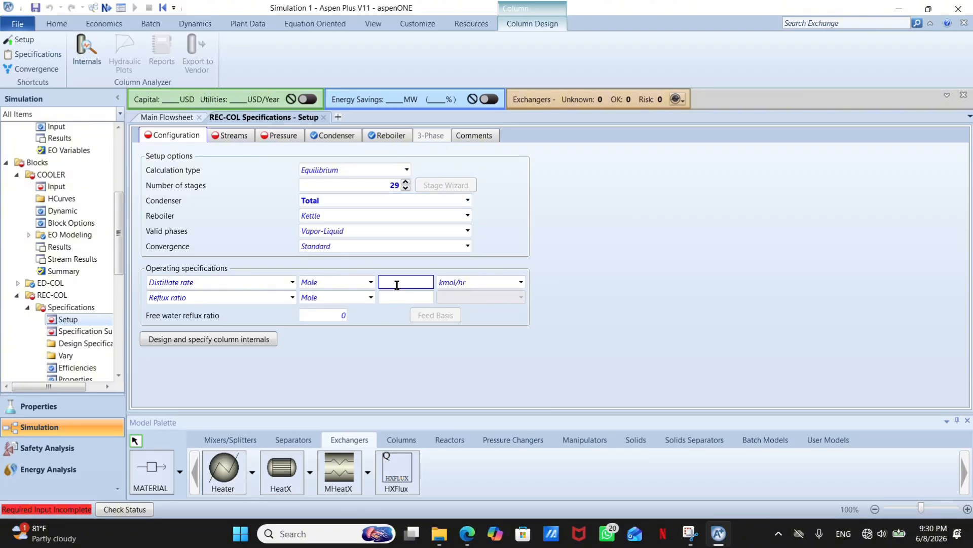
type("50")
key("Return")
left_click(410, 297)
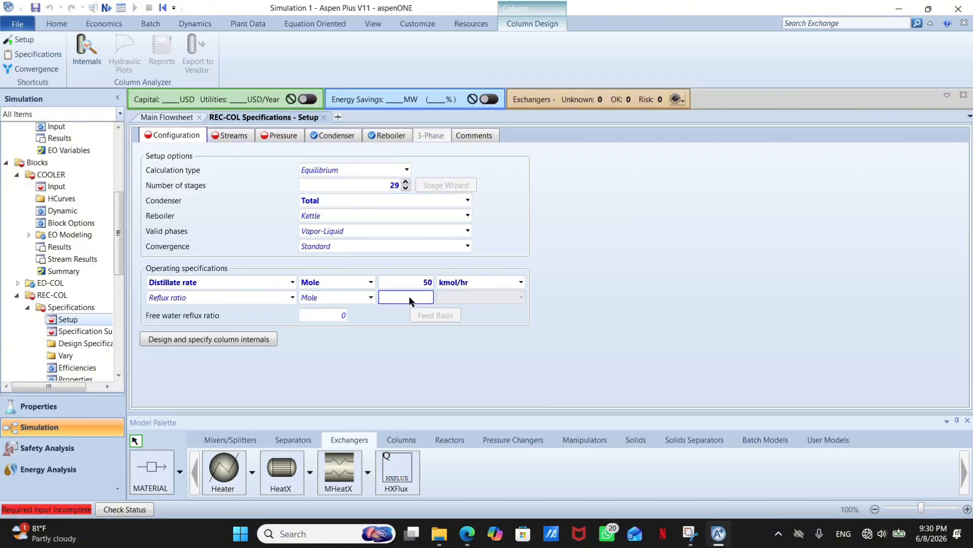
type("1.5")
key("Return")
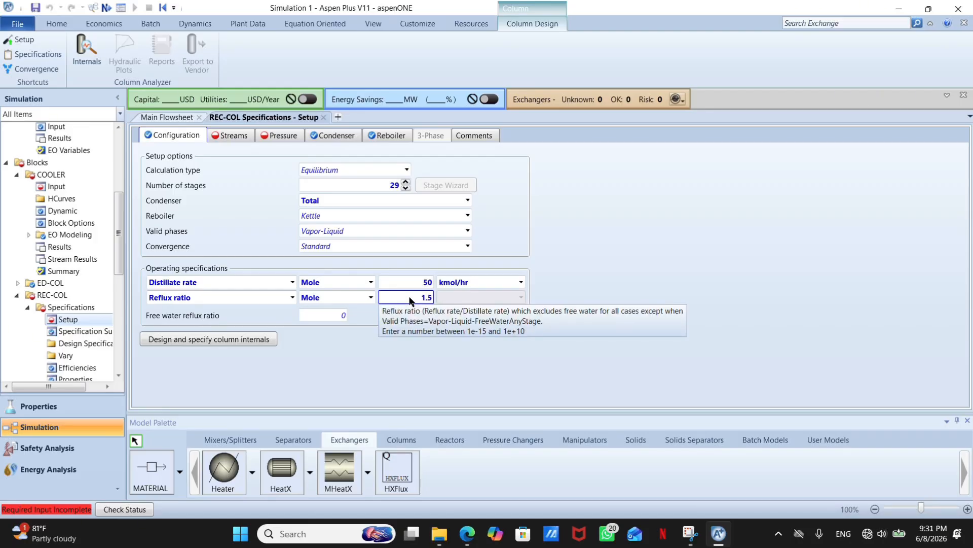
Assign REC-COL's ED-BOTT feed stream to stage 15 with the On-Stage convention.
left_click(239, 138)
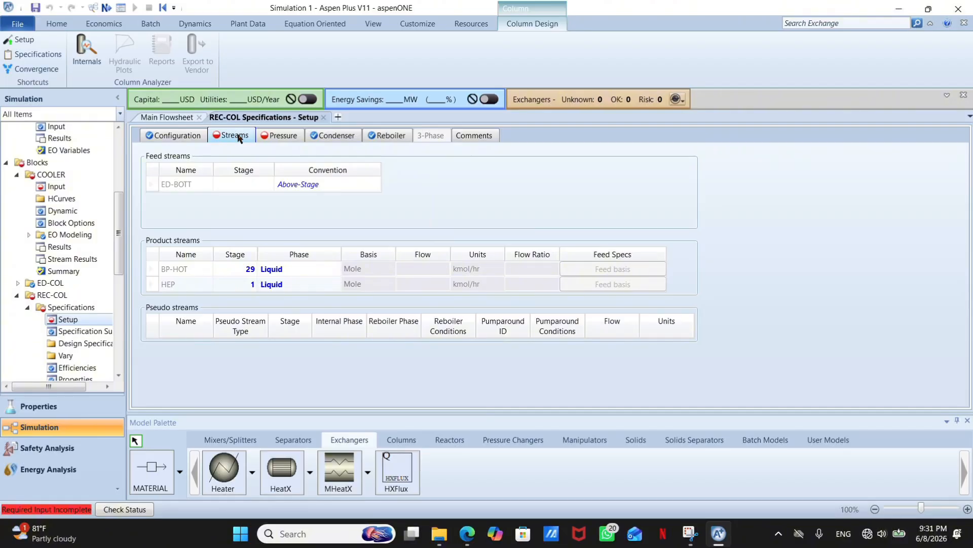
left_click(266, 186)
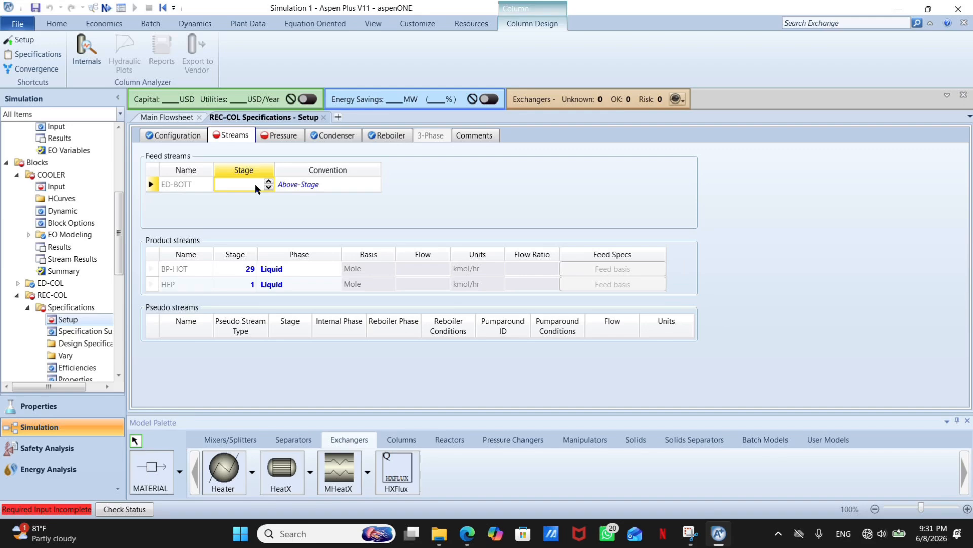
type("15")
key("Tab")
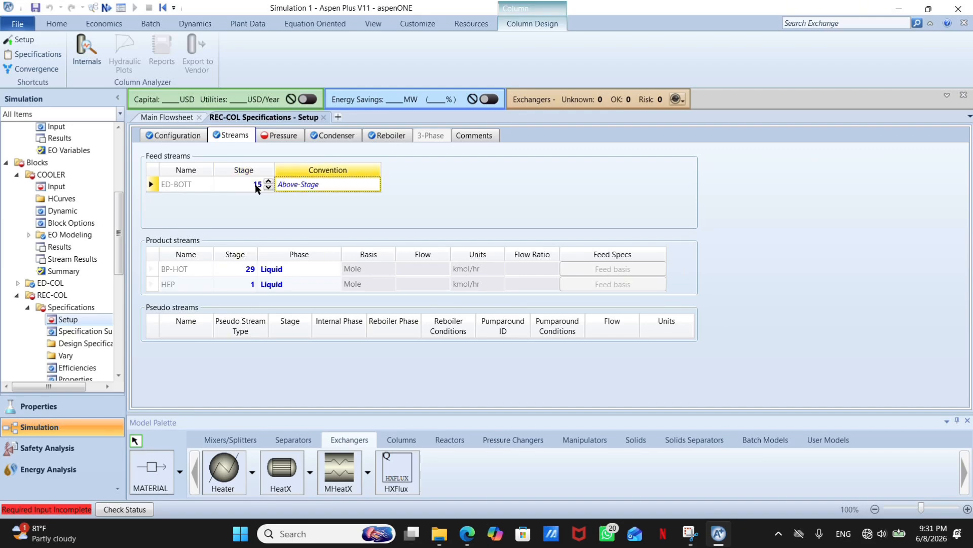
left_click(374, 185)
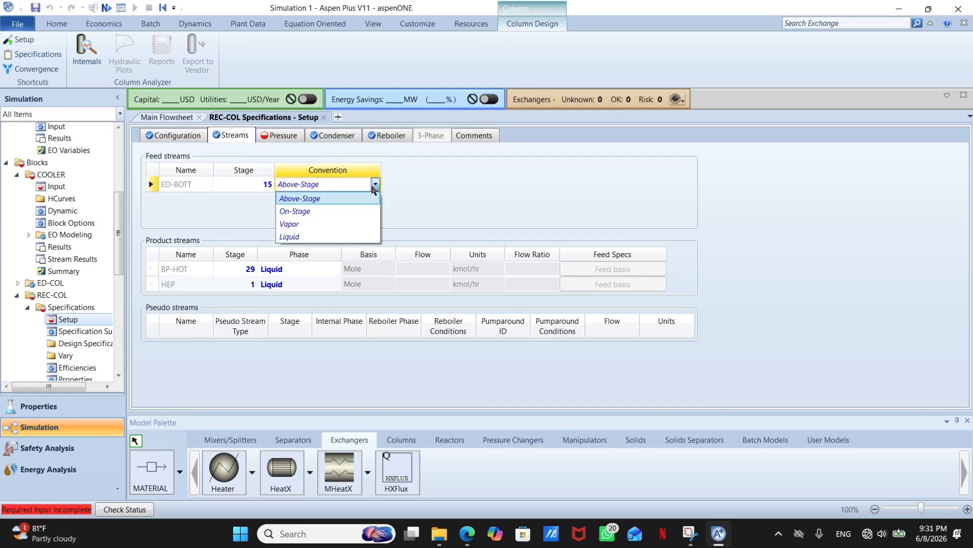
left_click(357, 211)
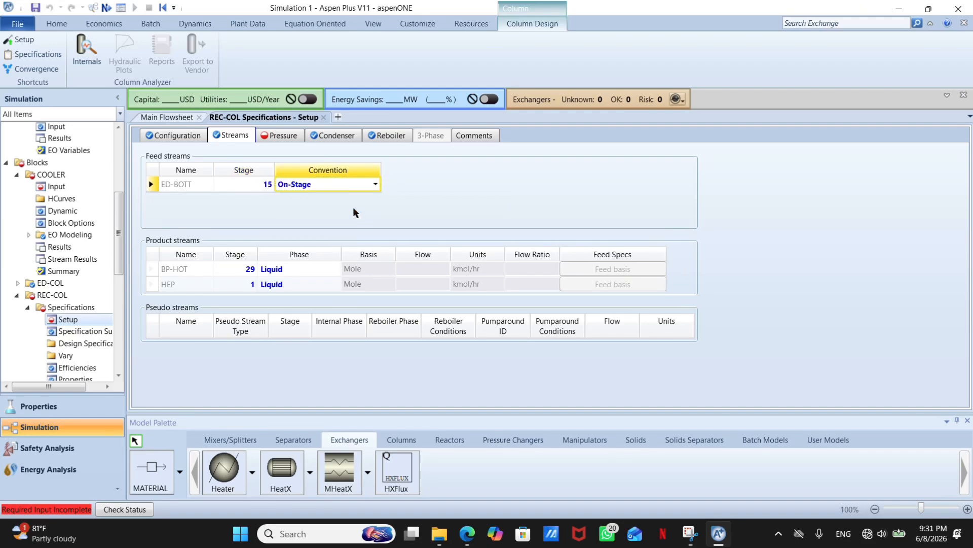
Set REC-COL's stage 1 / condenser pressure to 101.325 kPa.
left_click(292, 139)
left_click(299, 186)
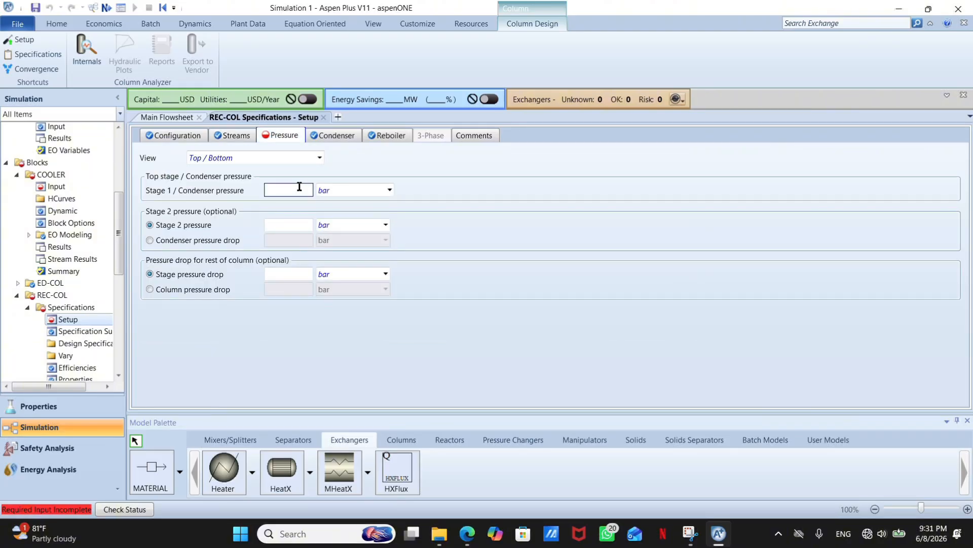
type("101.325")
key("Return")
left_click(390, 189)
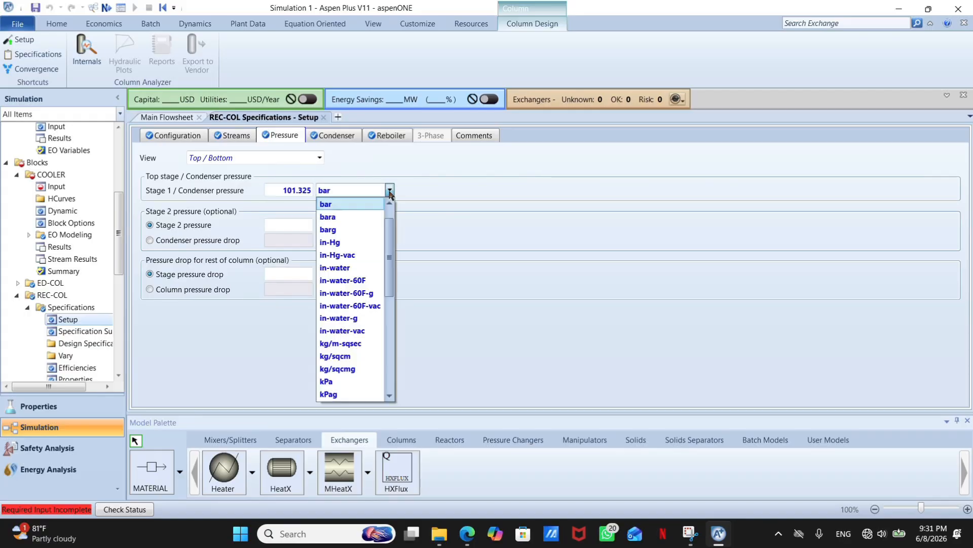
left_click(342, 382)
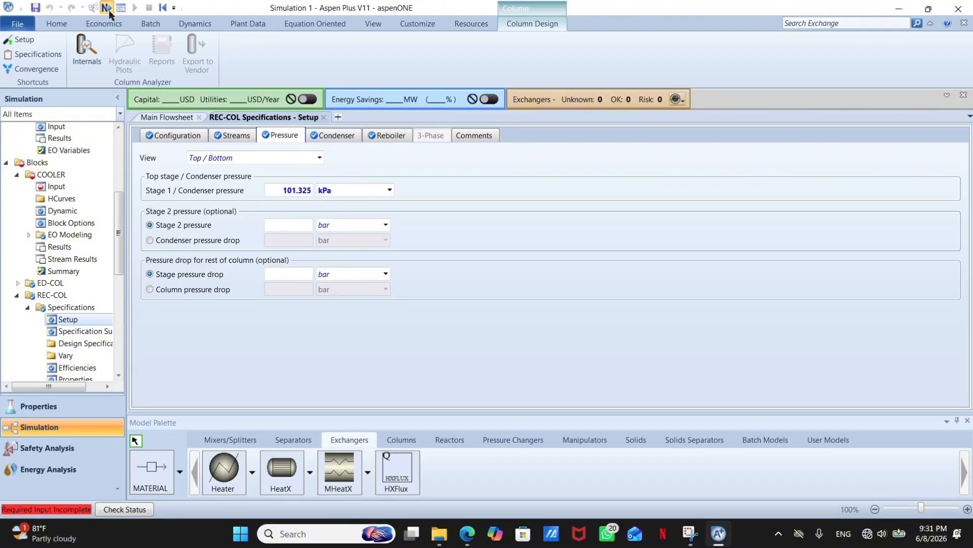
Proceed to the COOLER block's input and set its outlet temperature to 298.15 K.
left_click(107, 8)
left_click(326, 210)
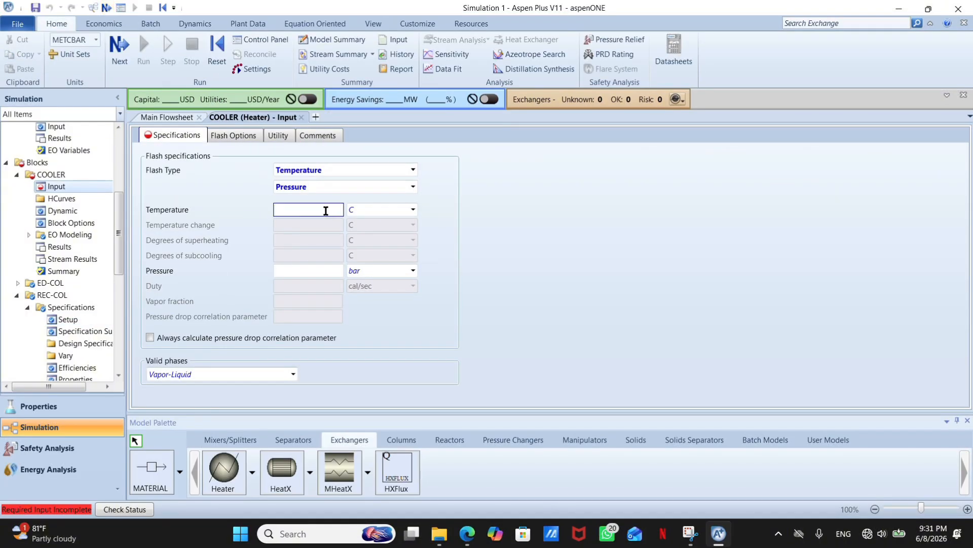
type("298.52")
key("Return")
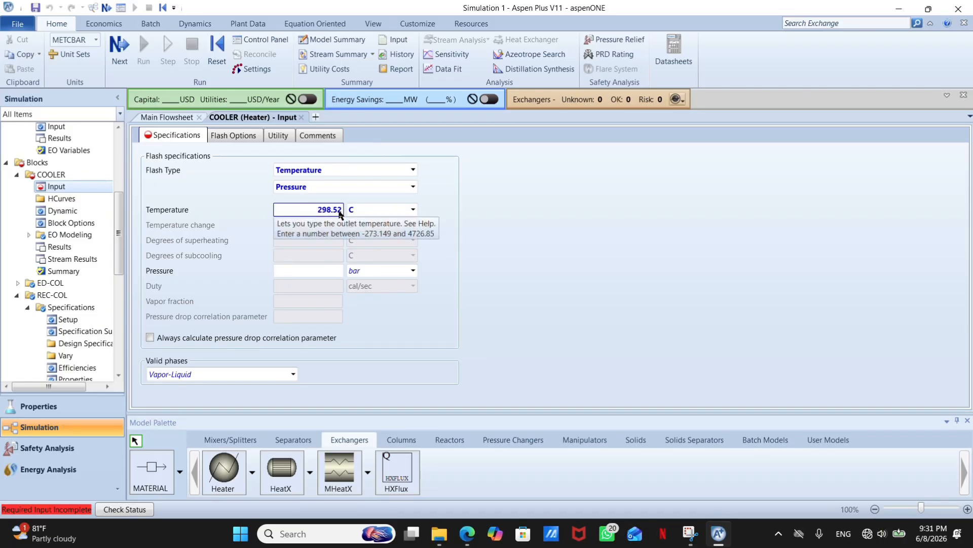
double_click(338, 211)
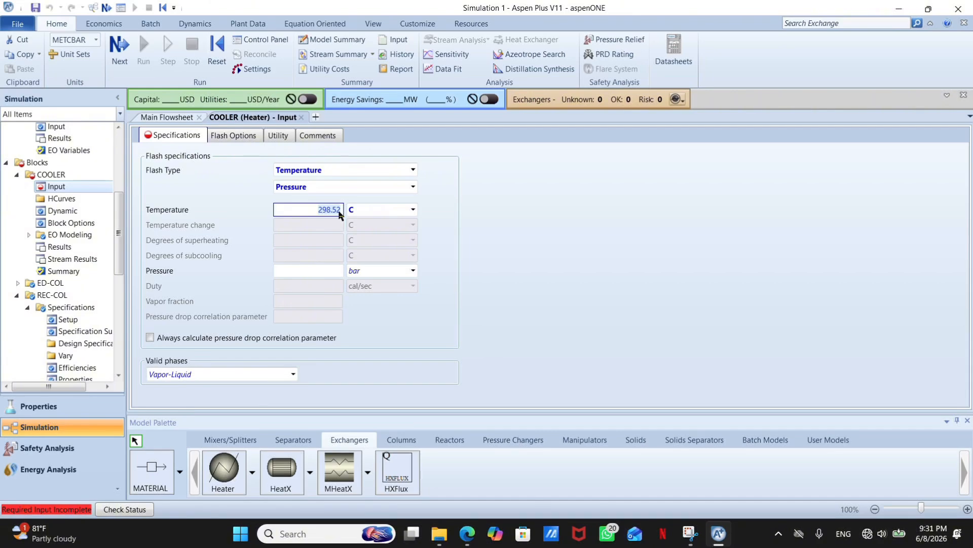
type("298.15")
key("Return")
left_click(413, 211)
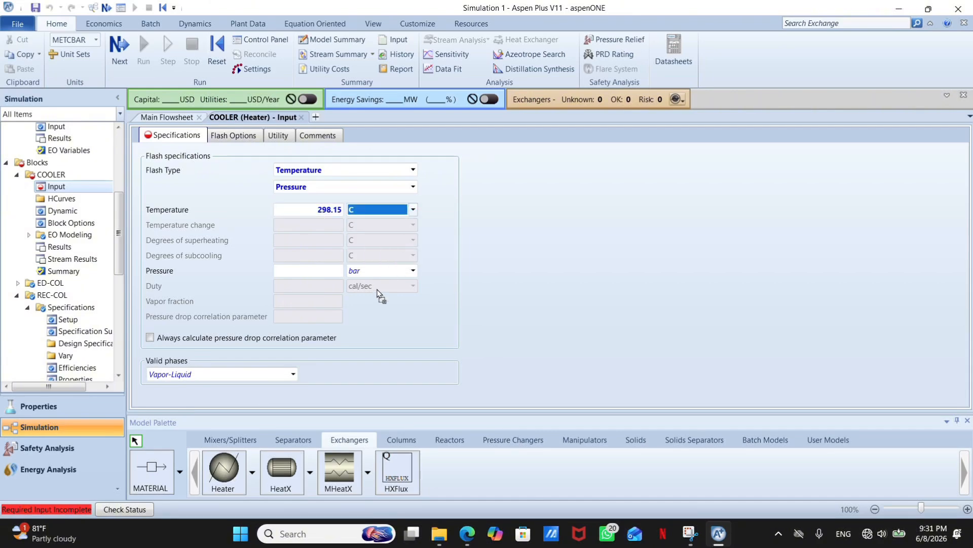
left_click(414, 214)
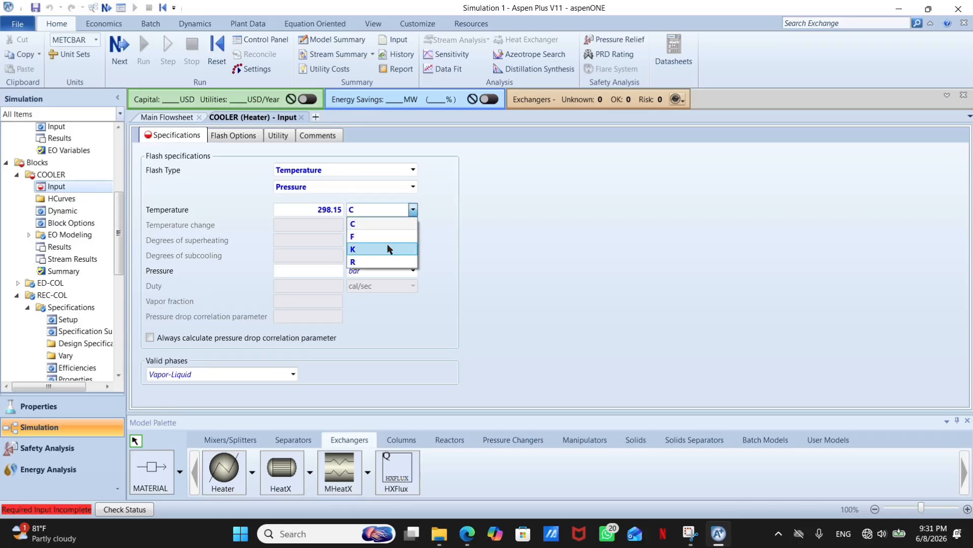
left_click(386, 246)
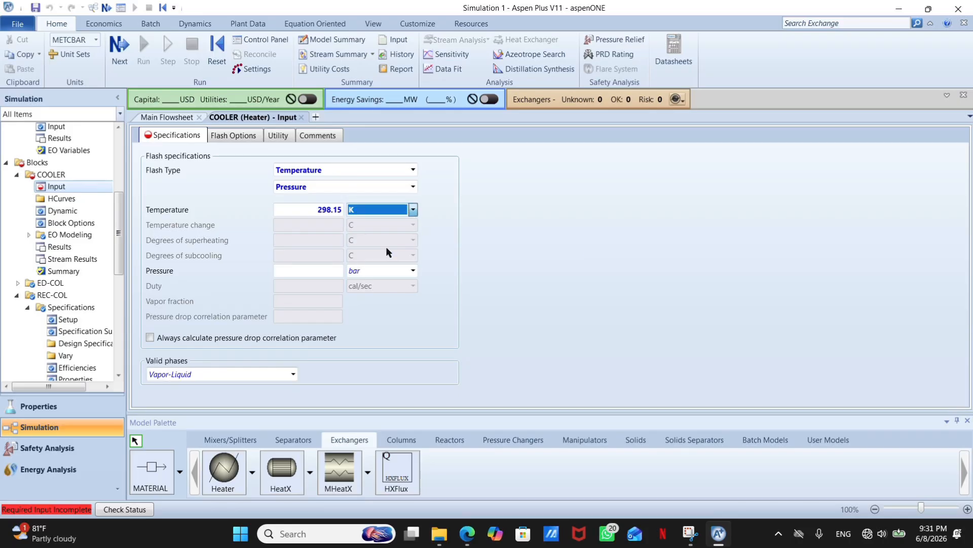
Set the COOLER block's pressure to 101.325 kPa.
left_click(330, 273)
type("101.")
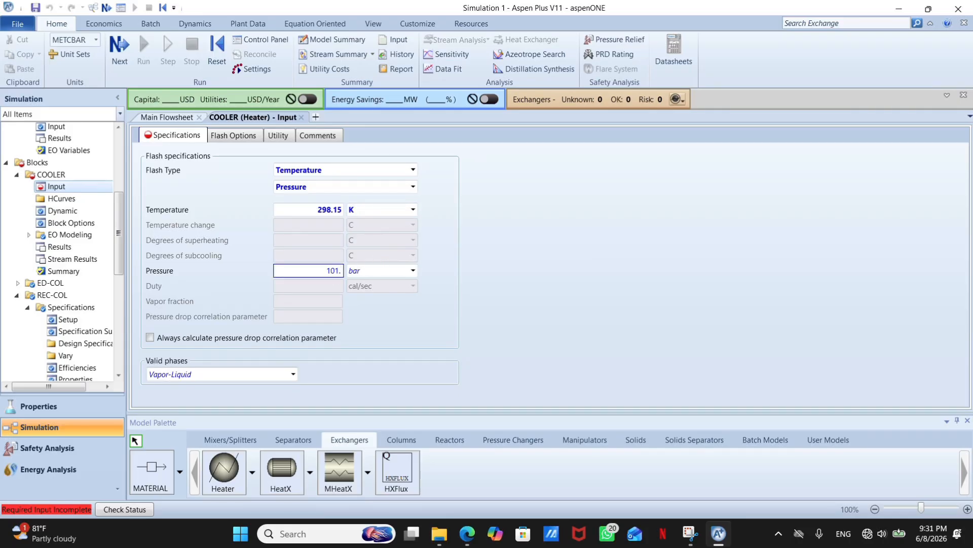
type("325")
left_click(413, 270)
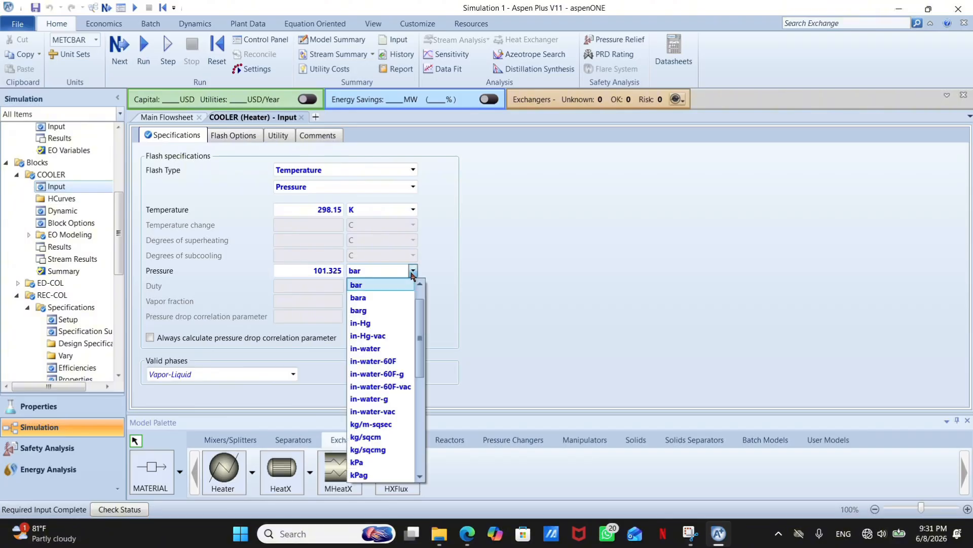
left_click(384, 462)
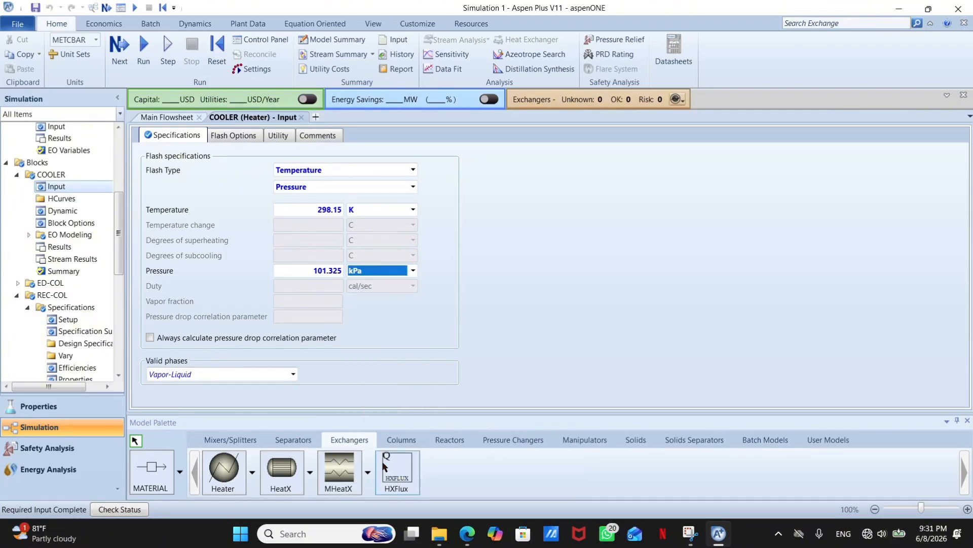
Run the simulation and open the results summary of the ED-COL block.
left_click(119, 46)
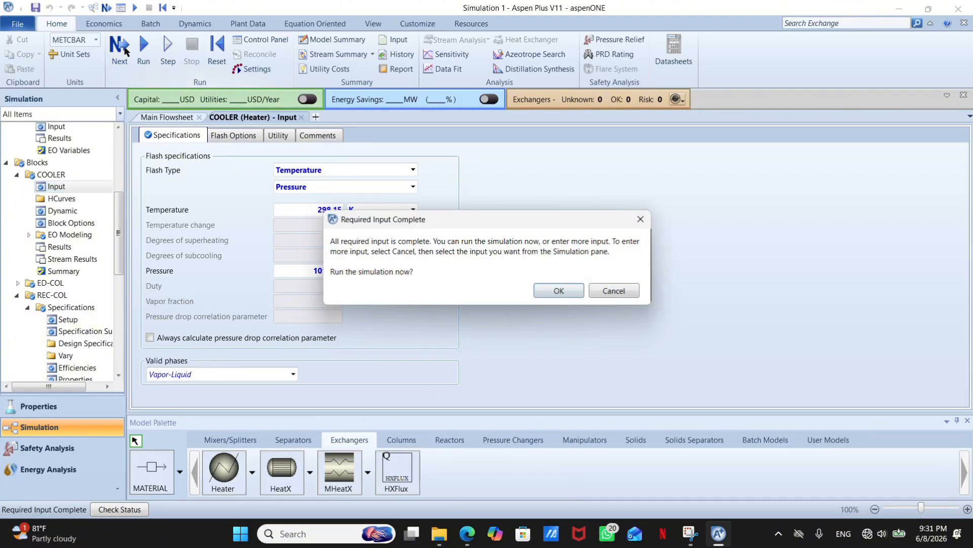
left_click(560, 291)
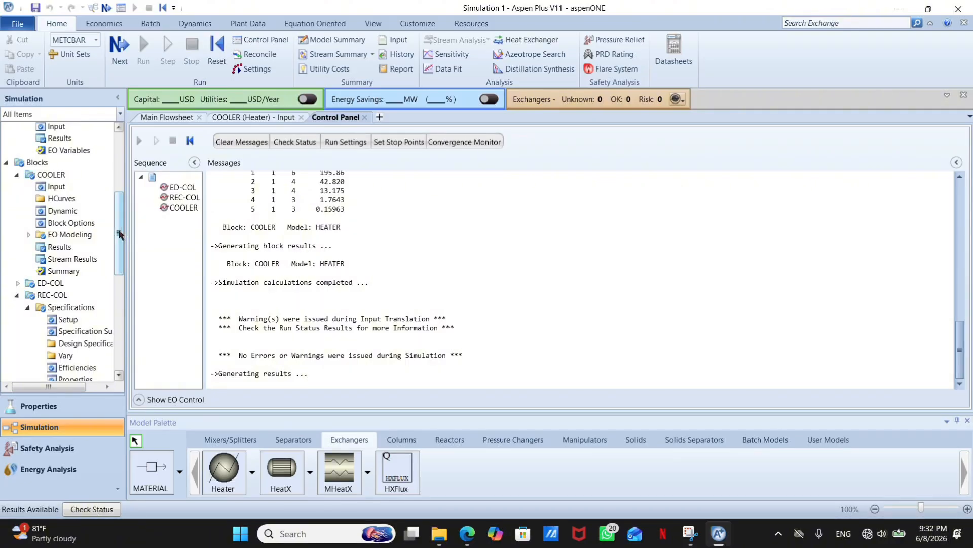
left_click_drag(121, 234, 119, 259)
left_click(17, 204)
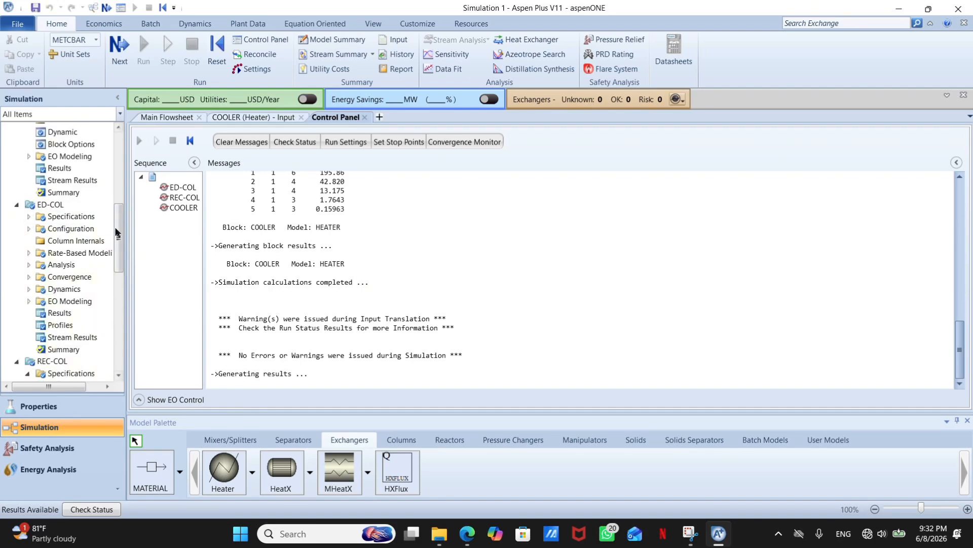
scroll(114, 226, "down", 2)
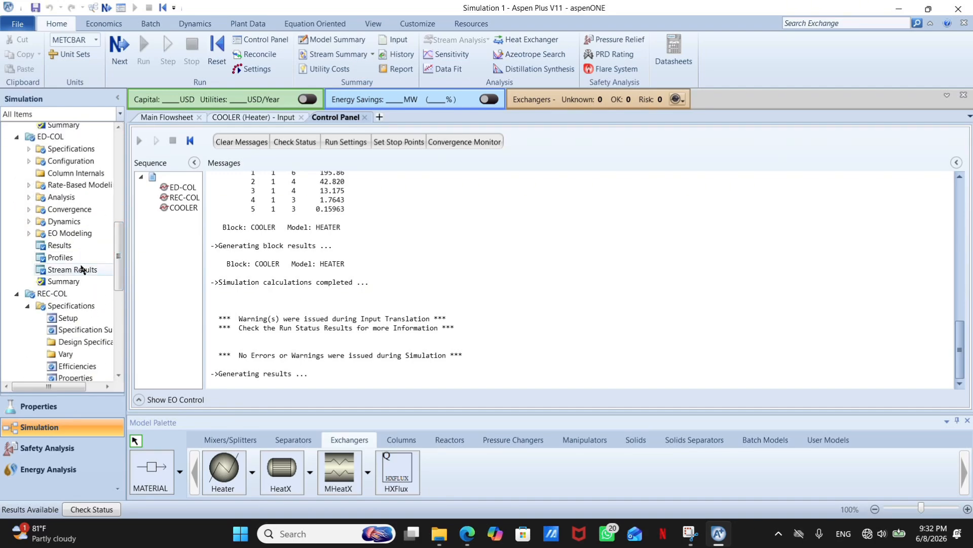
left_click(74, 246)
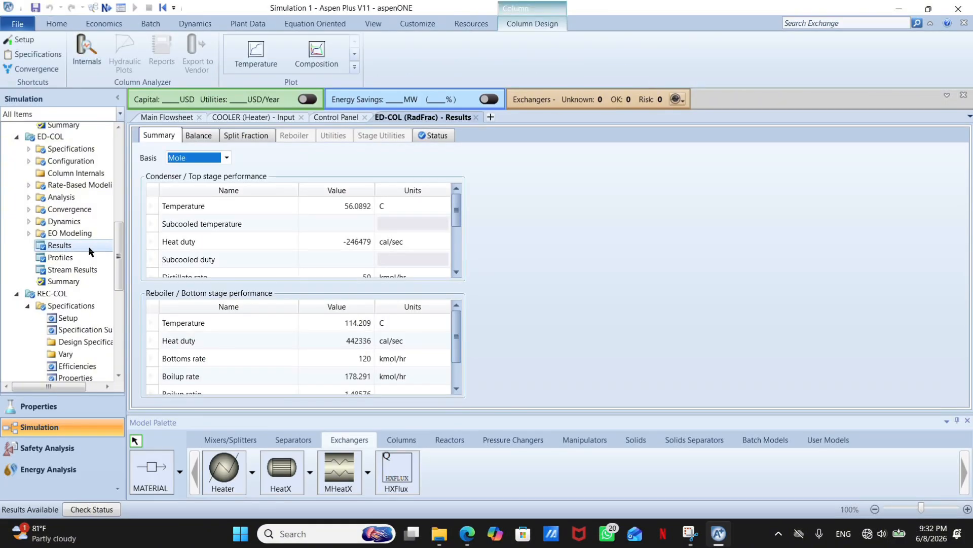
Show ED-COL's condenser and reboiler heat duties in MW.
left_click(444, 243)
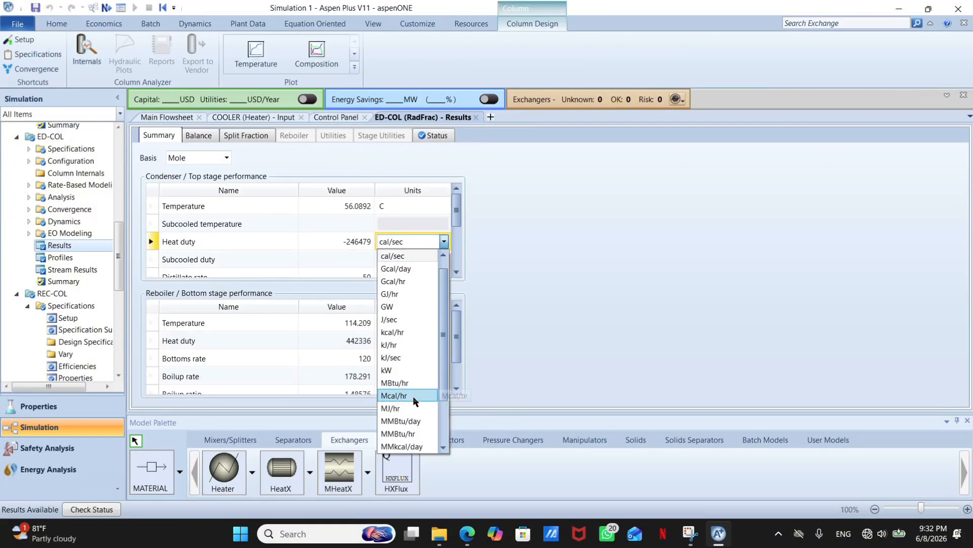
left_click(426, 369)
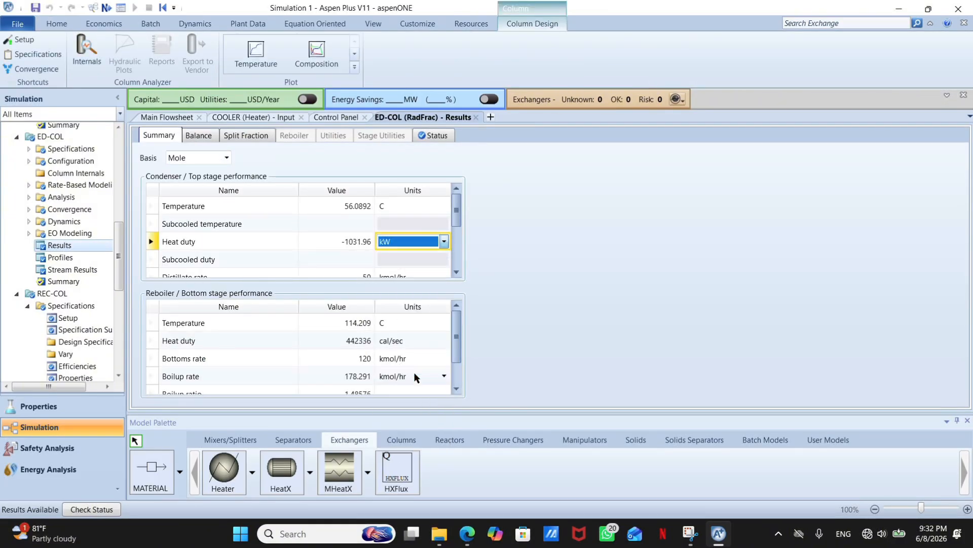
left_click(444, 376)
left_click(440, 373)
left_click(450, 338)
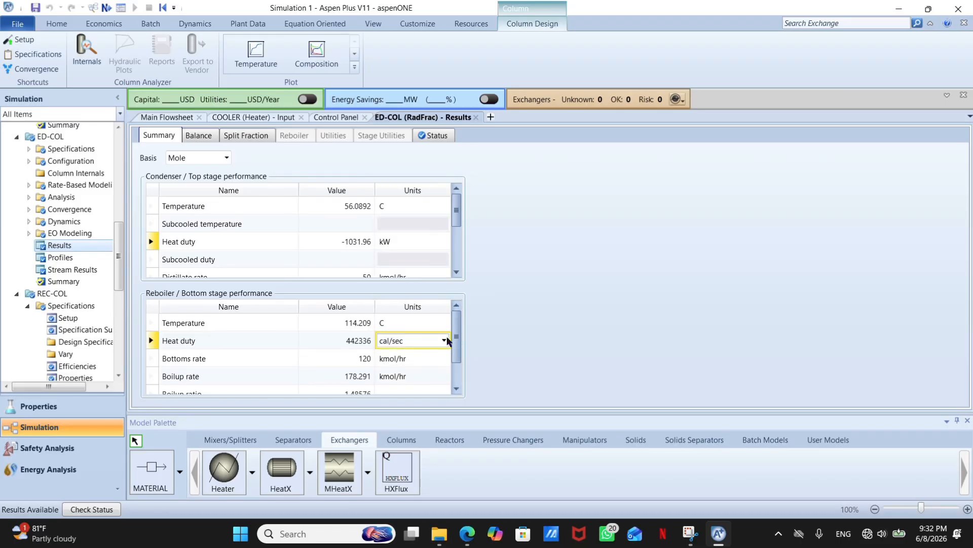
left_click(444, 340)
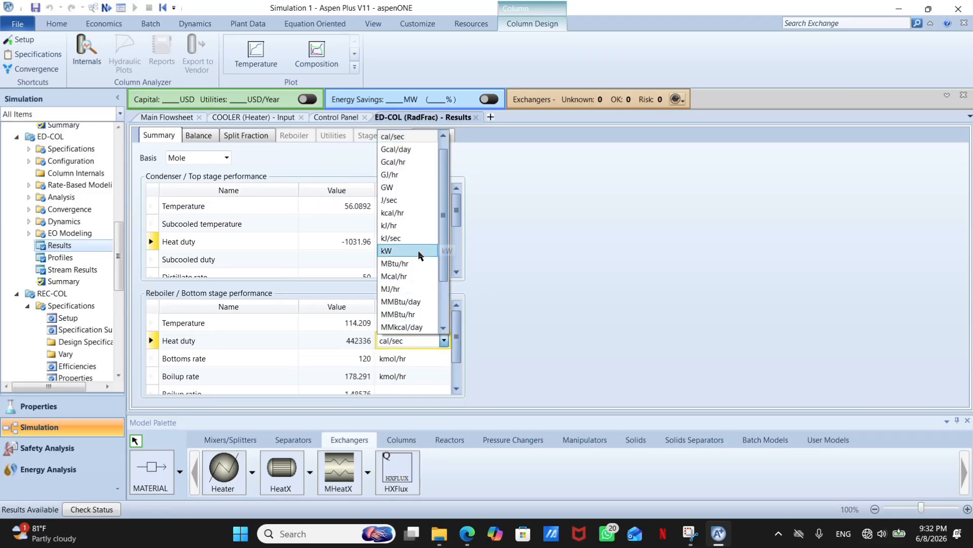
scroll(416, 294, "down", 2)
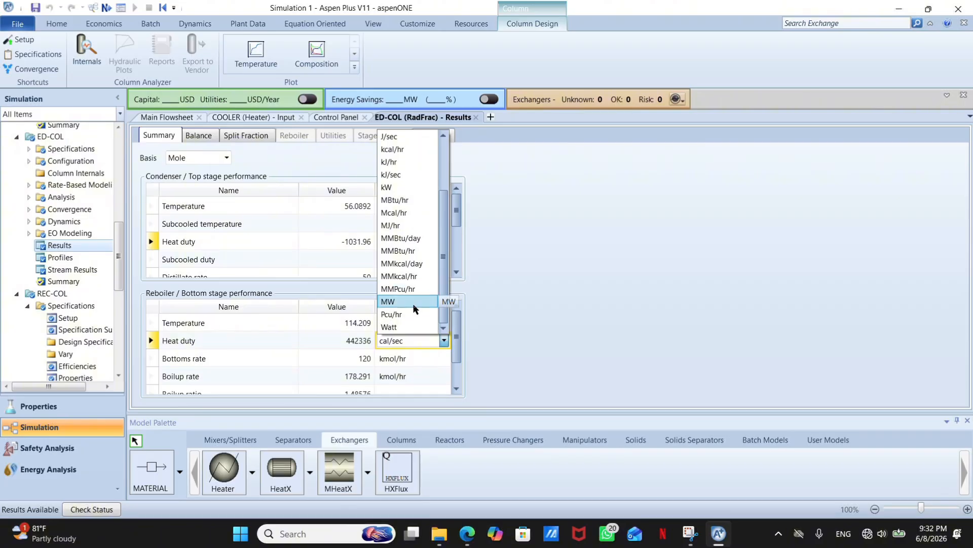
left_click(414, 302)
left_click(445, 242)
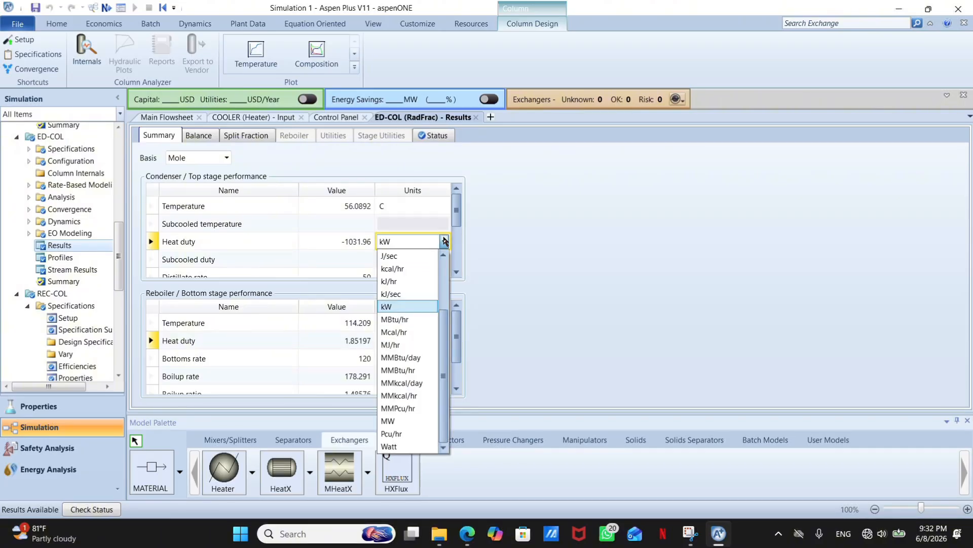
left_click(411, 420)
left_click(524, 321)
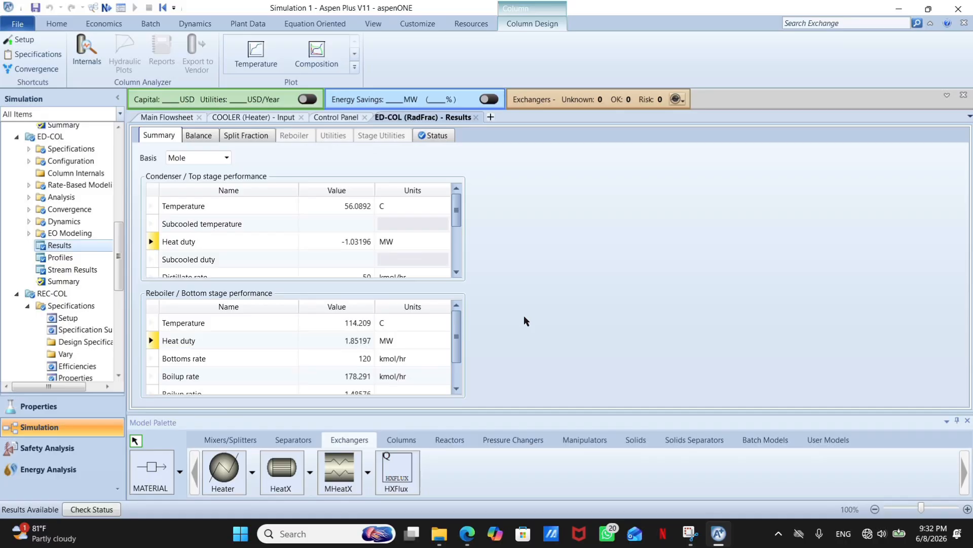
Open REC-COL's results, show its condenser and reboiler heat duties in MW, and return to the main flowsheet.
scroll(108, 284, "down", 4)
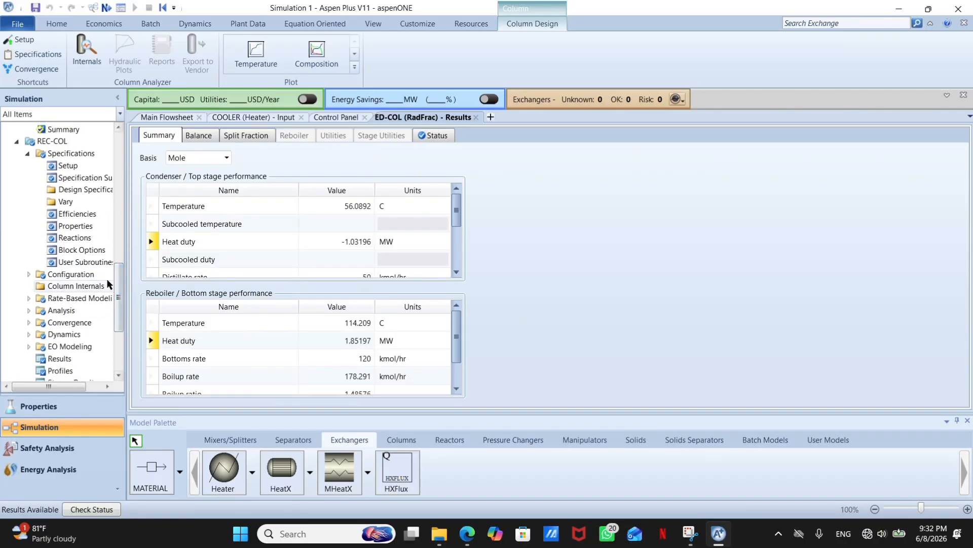
left_click(98, 357)
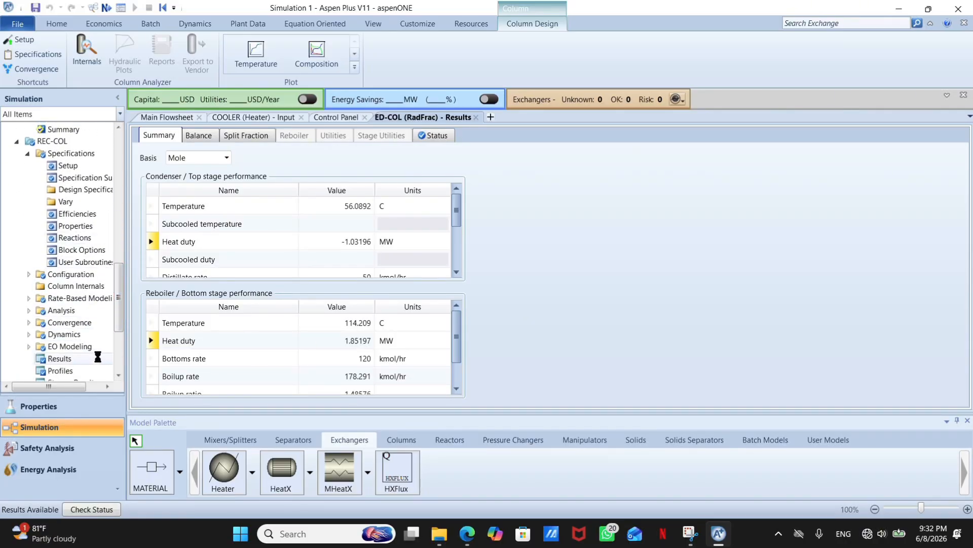
left_click(440, 241)
left_click(444, 242)
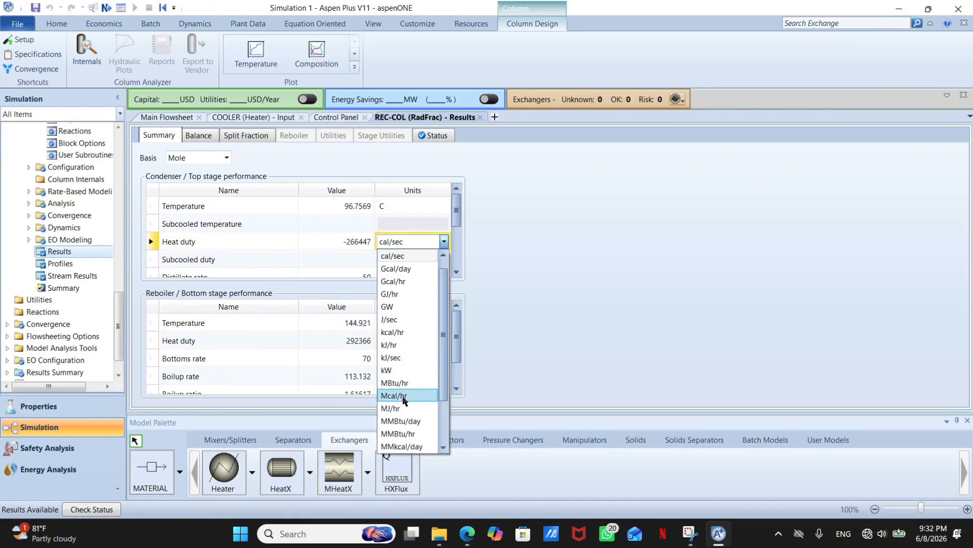
scroll(406, 304, "down", 1)
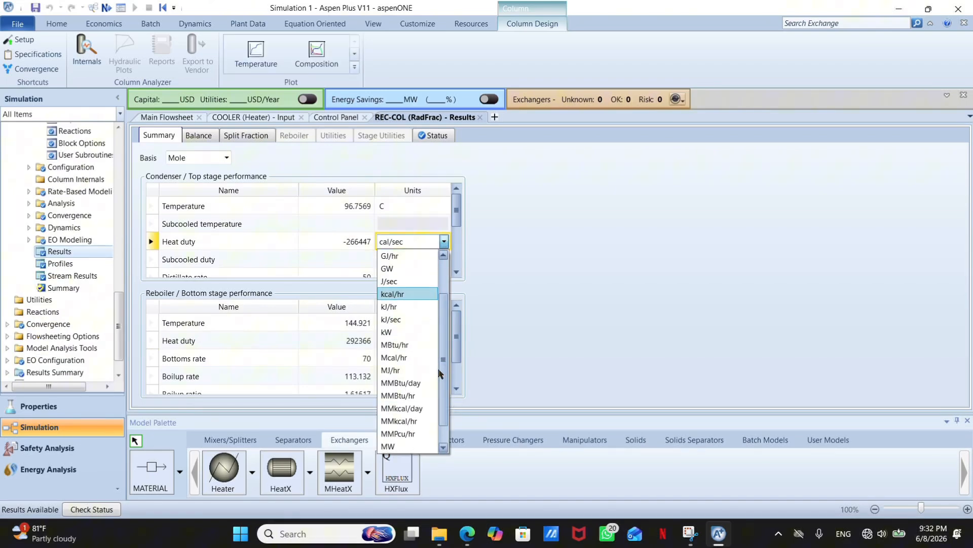
left_click(400, 447)
left_click(444, 340)
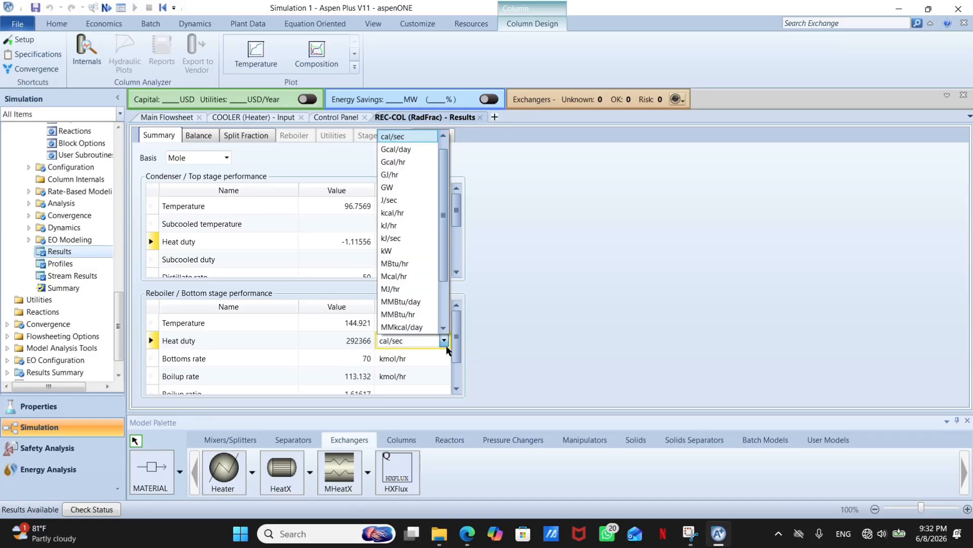
scroll(423, 304, "down", 1)
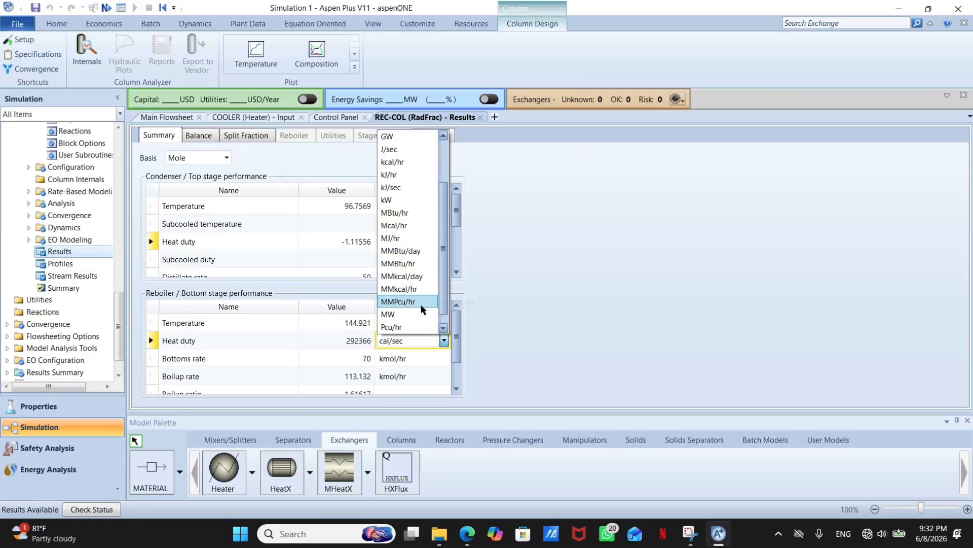
left_click(420, 315)
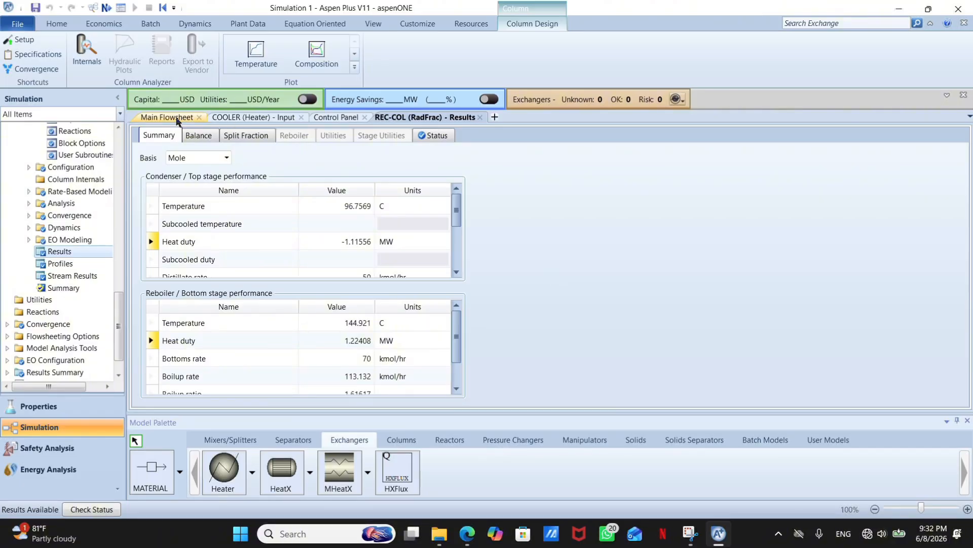
left_click(177, 120)
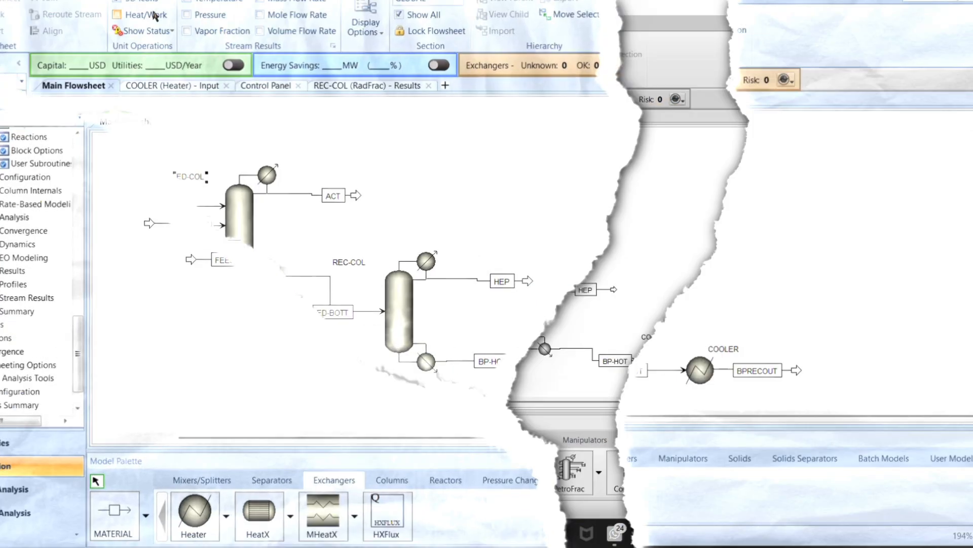